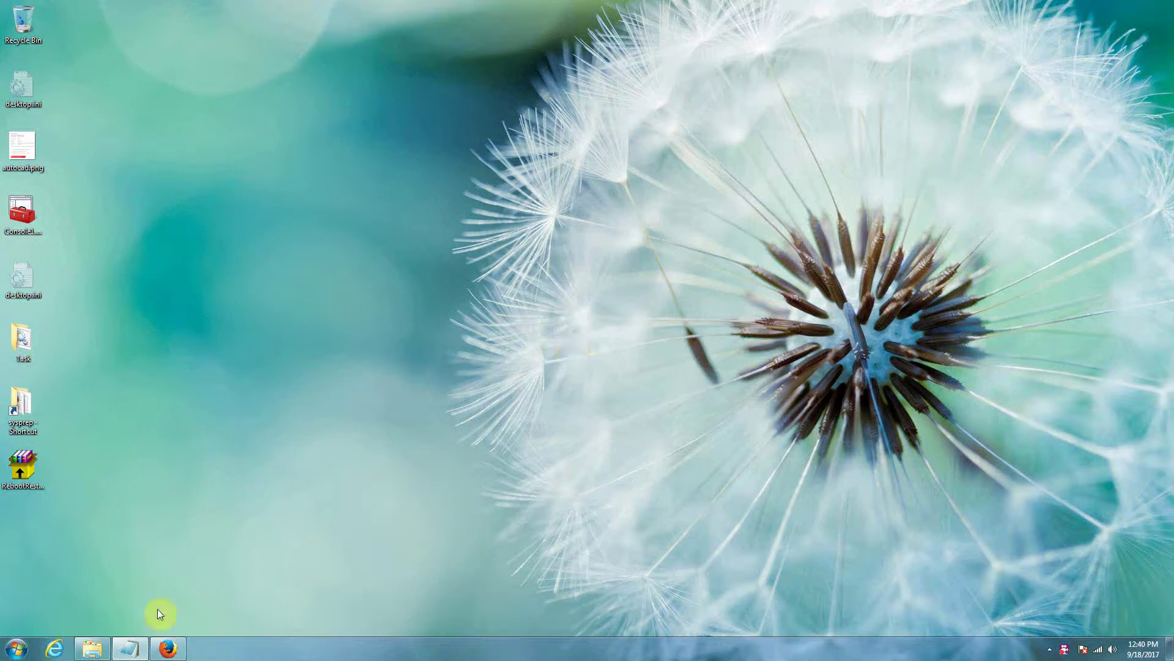
Restore the sysprep folder window and launch sysprep.exe to open System Preparation Tool 3.14
left_click(97, 650)
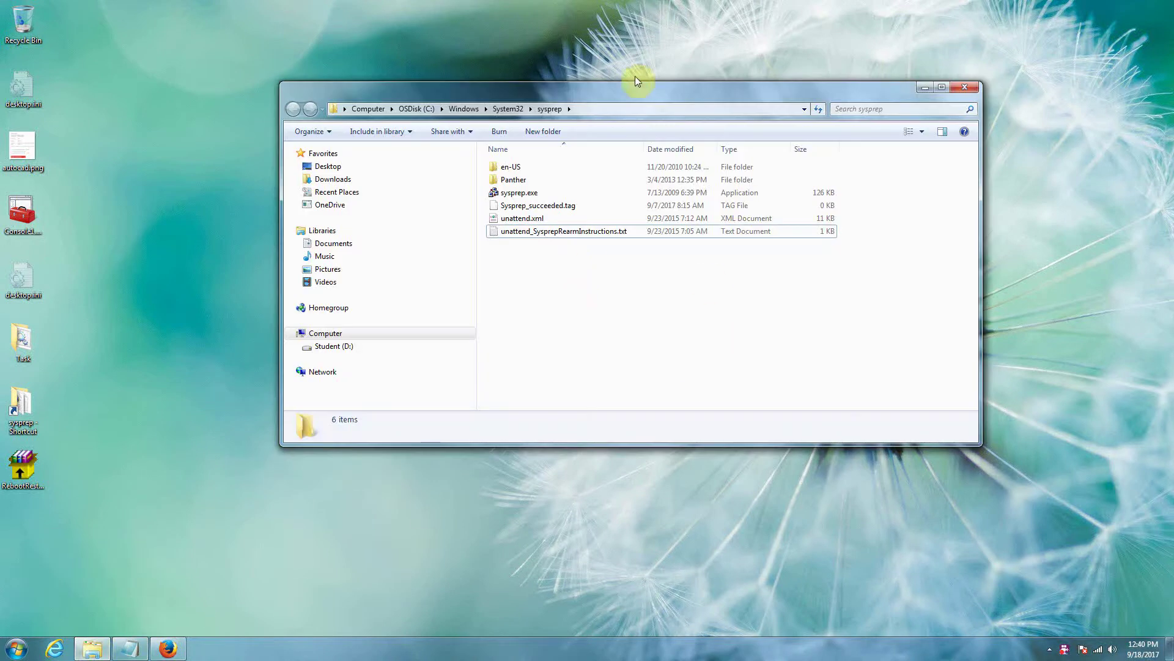
left_click_drag(635, 76, 642, 103)
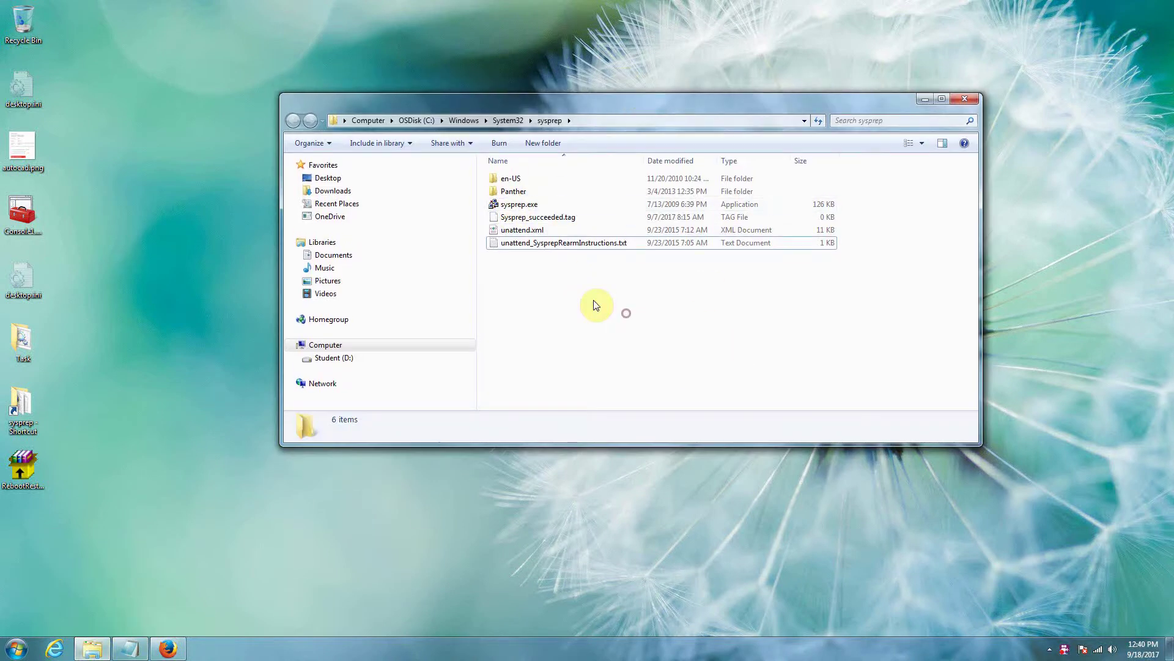
left_click(509, 209)
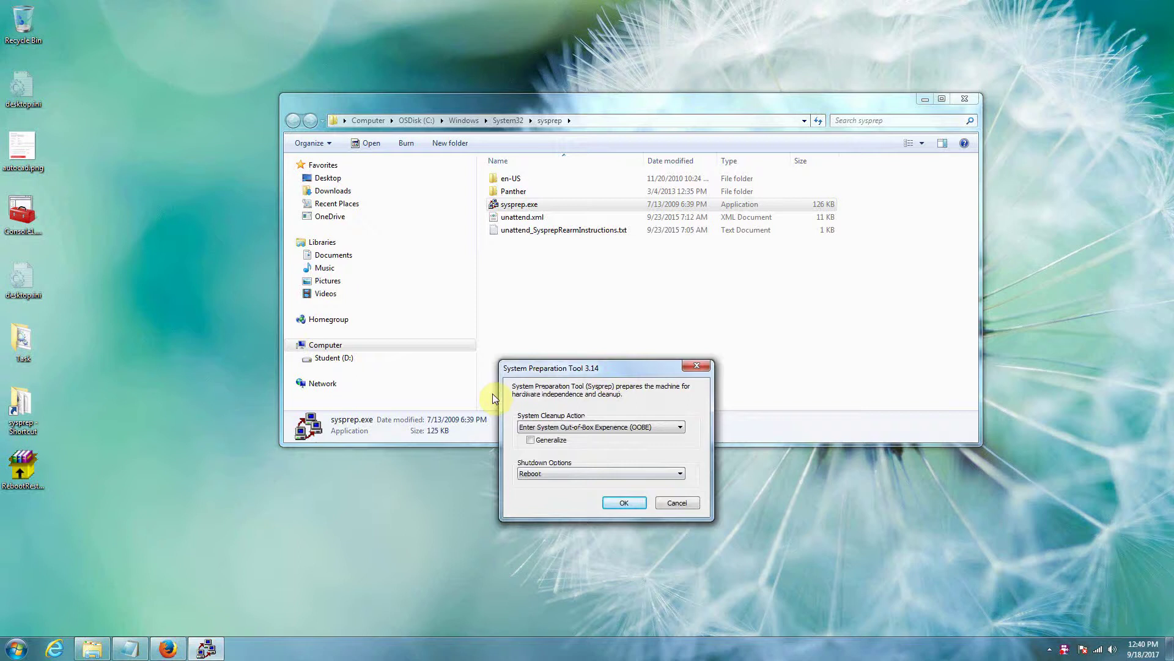
Enable Generalize, choose Shutdown as the shutdown option, and move the dialog to the top
left_click(530, 440)
left_click(680, 473)
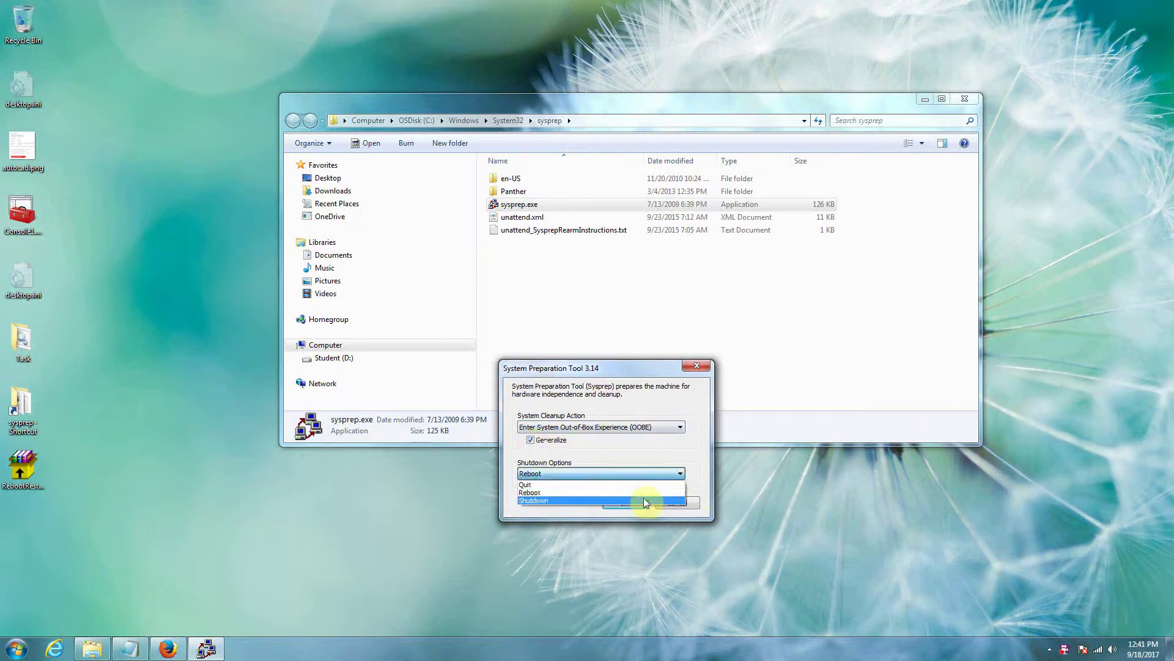
left_click(643, 497)
left_click_drag(626, 371, 604, 68)
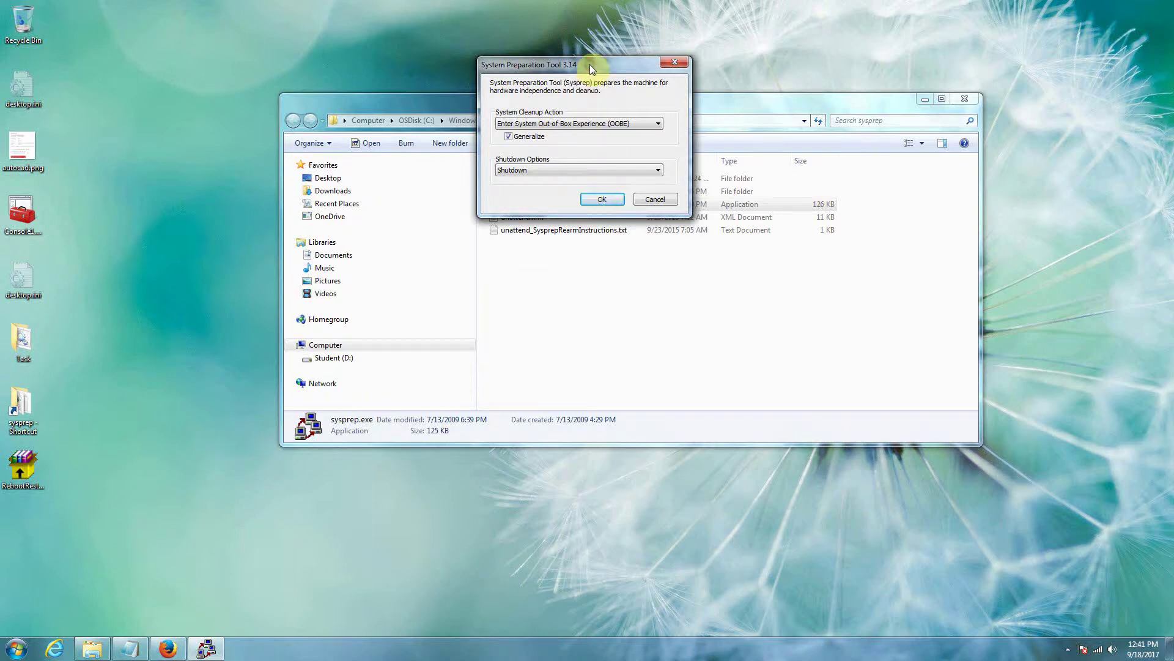
left_click_drag(589, 65, 617, 151)
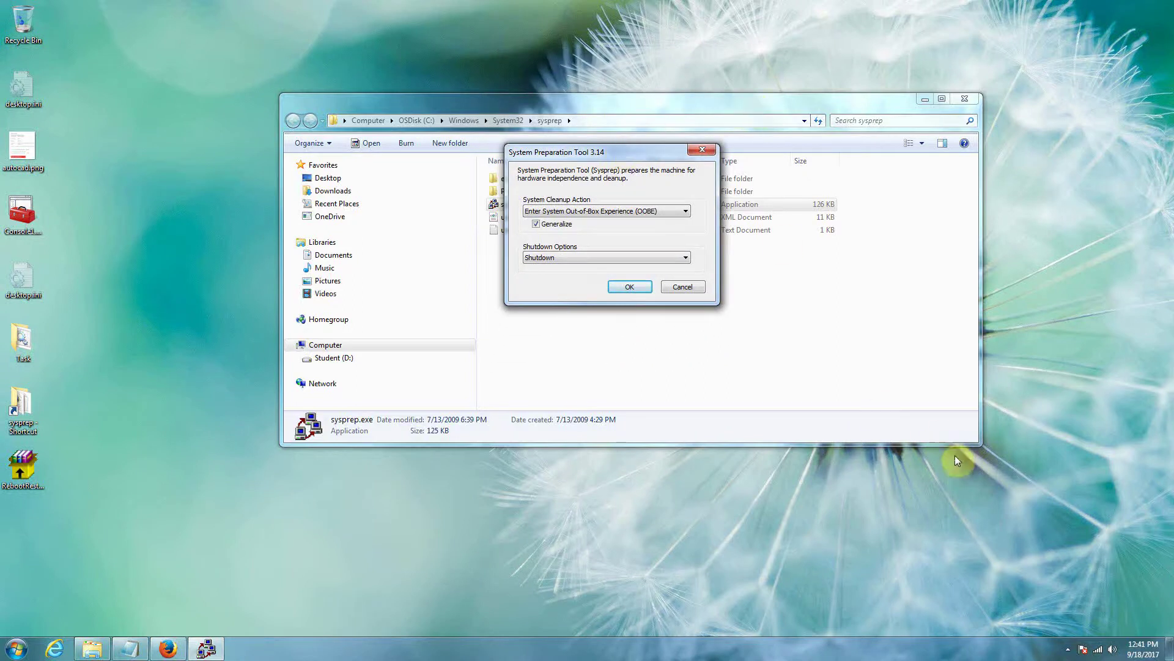
left_click_drag(612, 152, 566, 368)
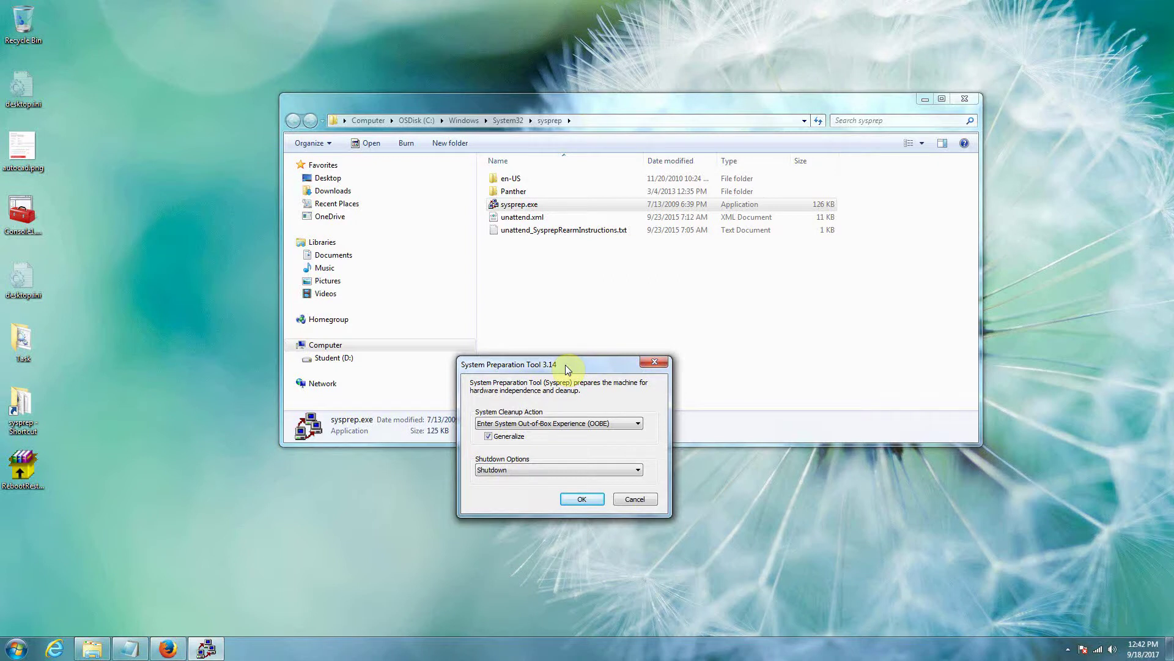
left_click_drag(566, 366, 586, 241)
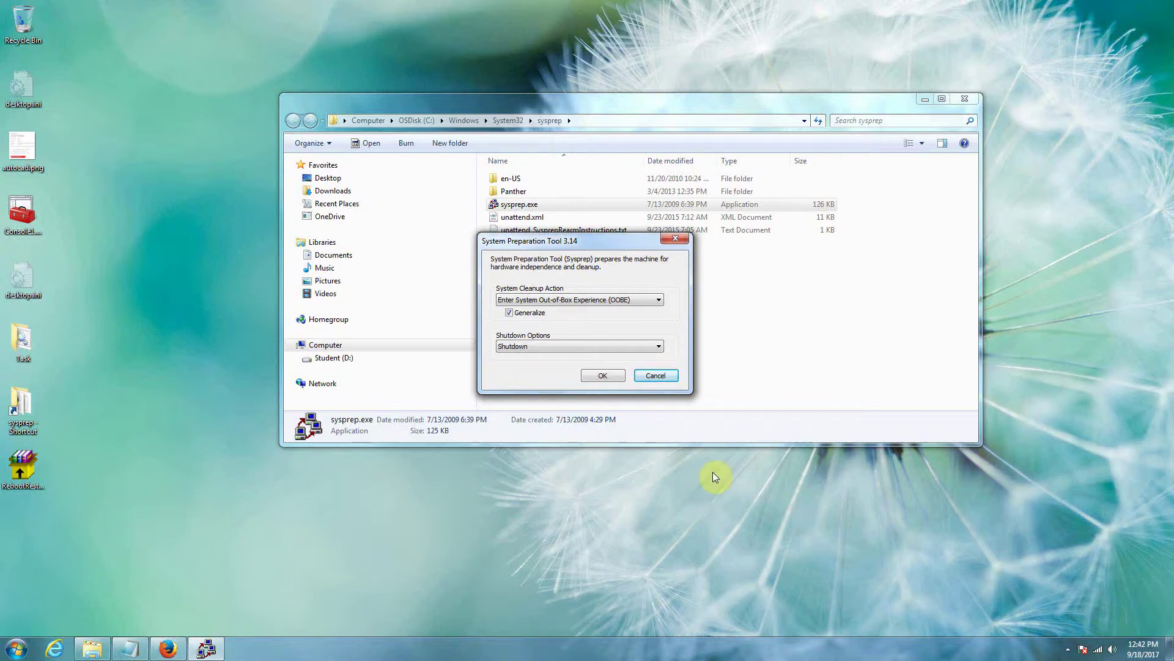
Reposition the System Preparation Tool dialog around the screen by its title bar
left_click_drag(557, 246, 644, 371)
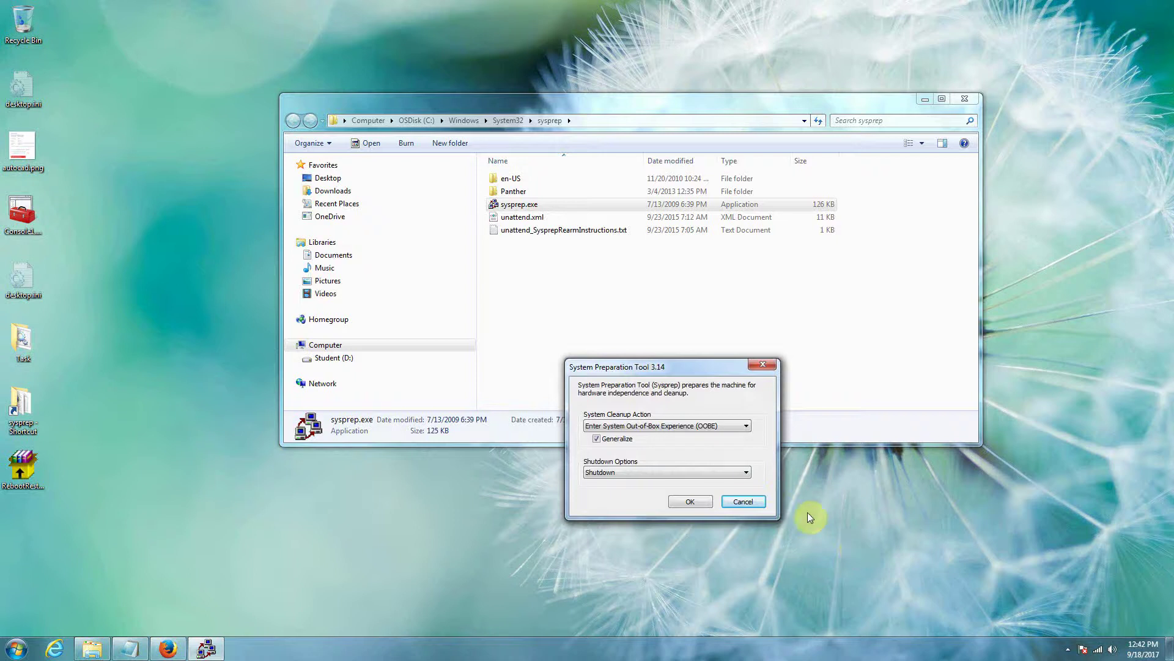
left_click_drag(639, 368, 555, 295)
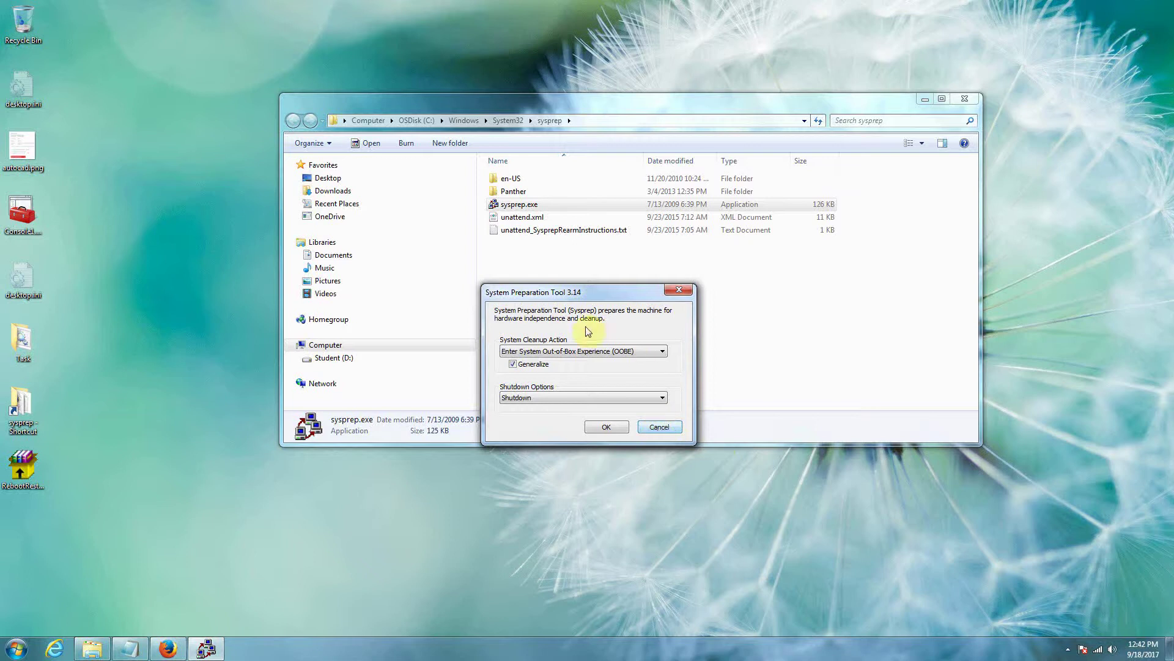
left_click_drag(581, 292, 603, 302)
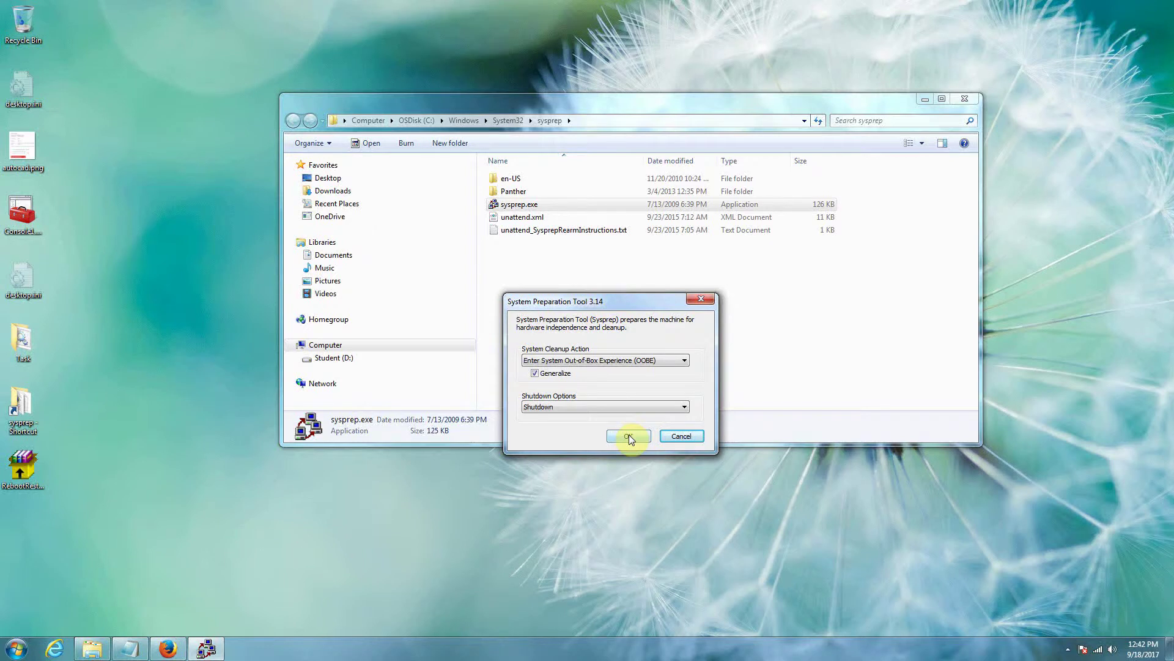
left_click_drag(632, 299, 603, 329)
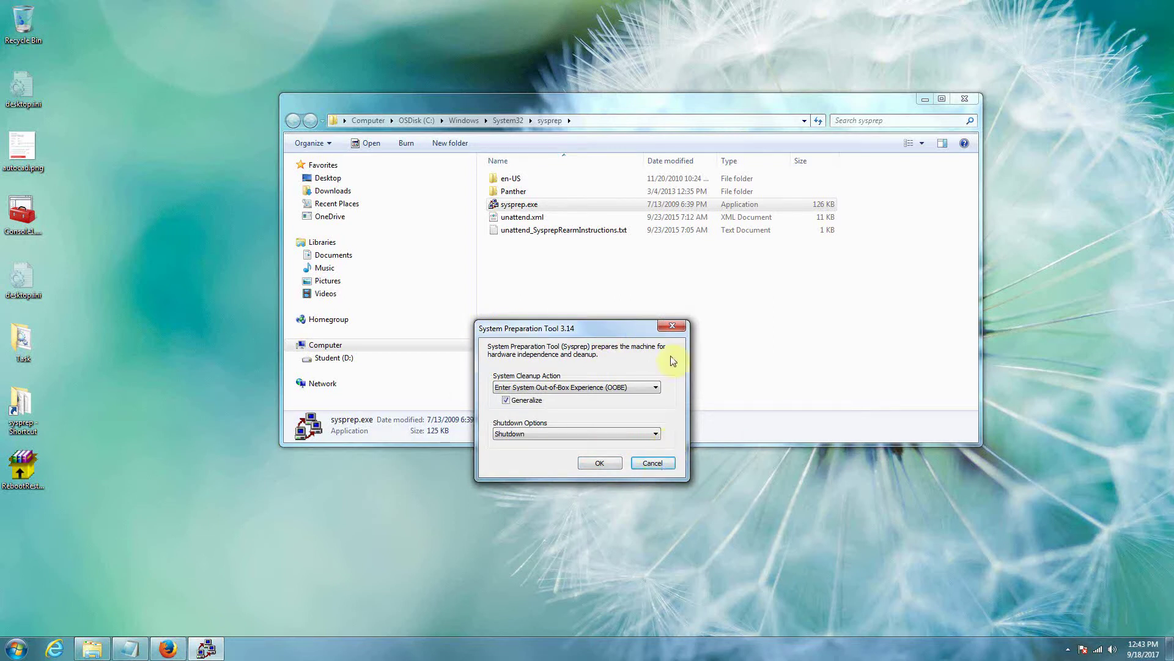
Cancel sysprep, open unattend_SysprepRearmInstructions.txt in Notepad, and make its window narrower and taller
left_click(674, 329)
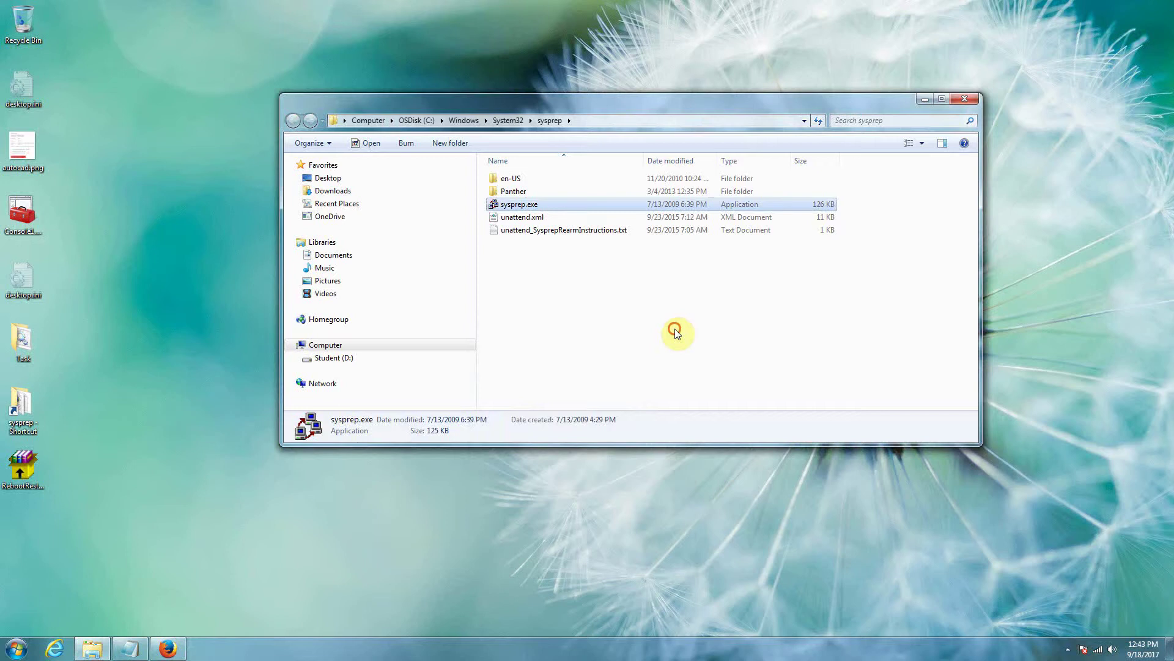
double_click(584, 230)
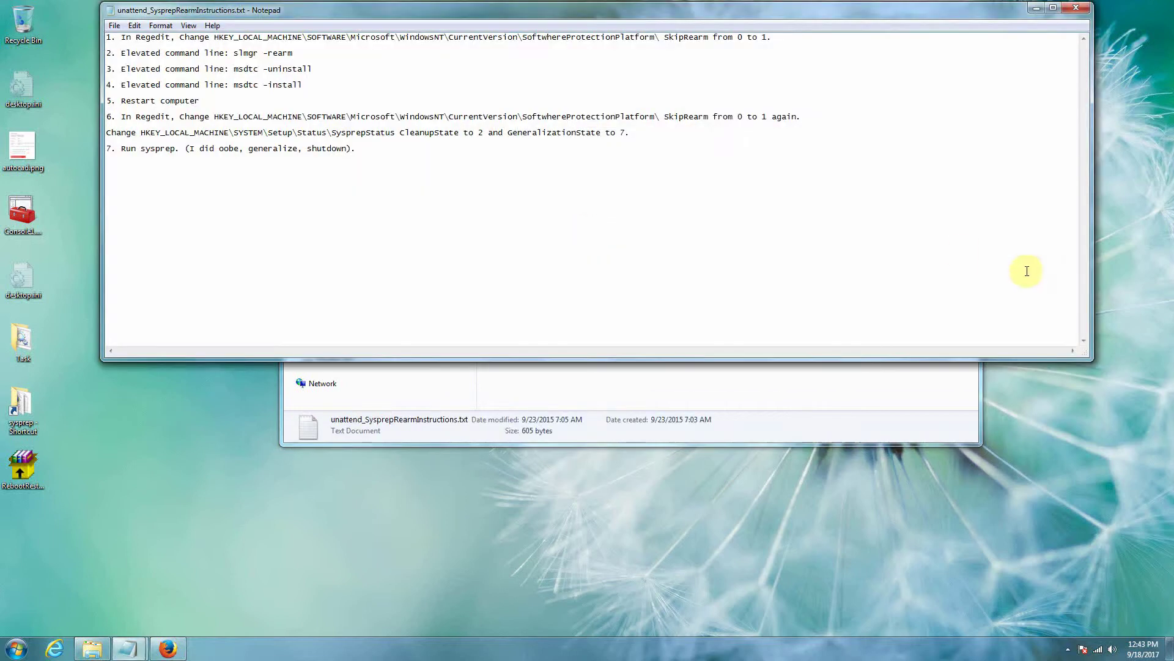
left_click_drag(852, 13, 898, 77)
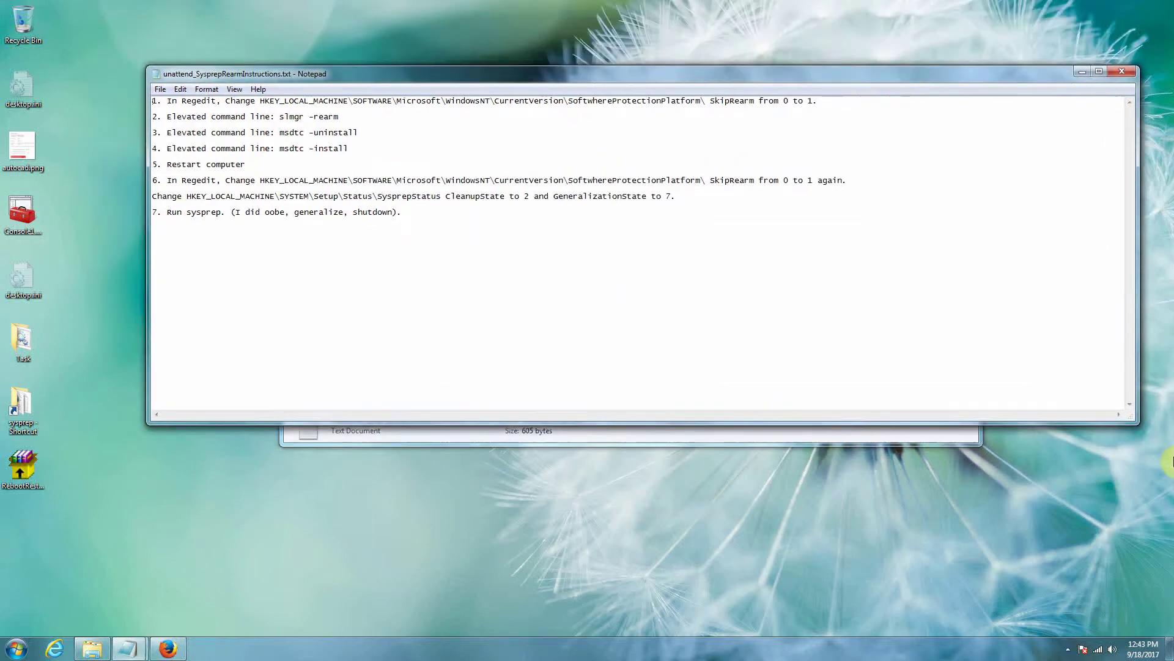
left_click_drag(1128, 414, 997, 487)
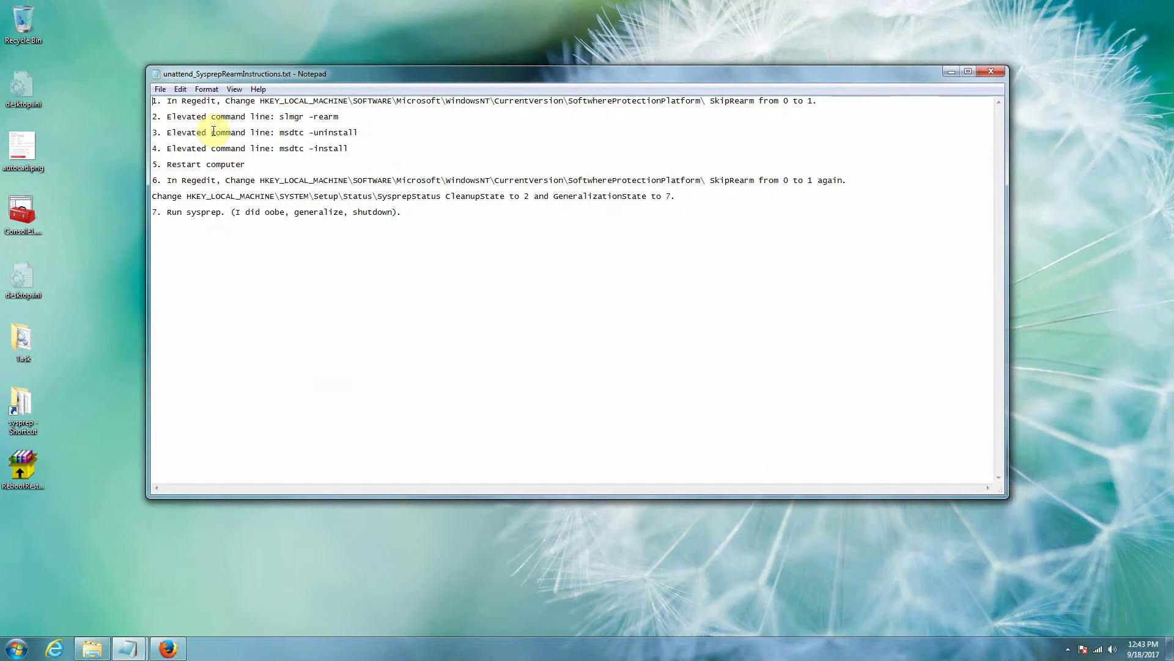
Highlight the first instruction lines, step 5, then step 6 with the SysprepStatus change
left_click_drag(153, 101, 394, 151)
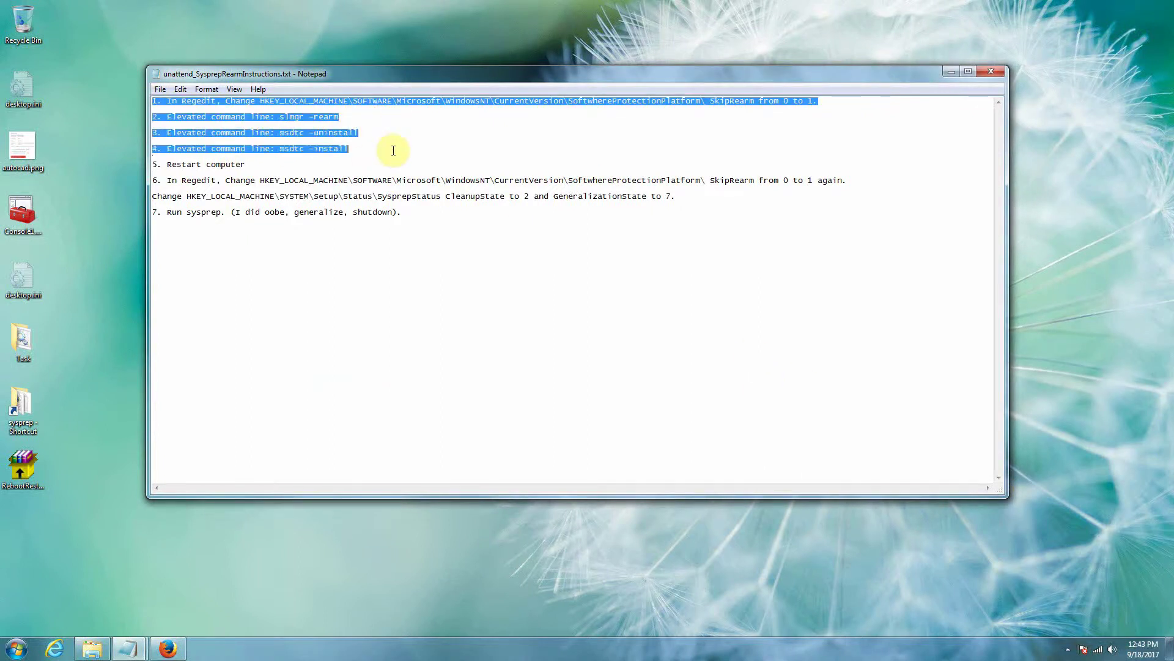
left_click_drag(309, 168, 144, 163)
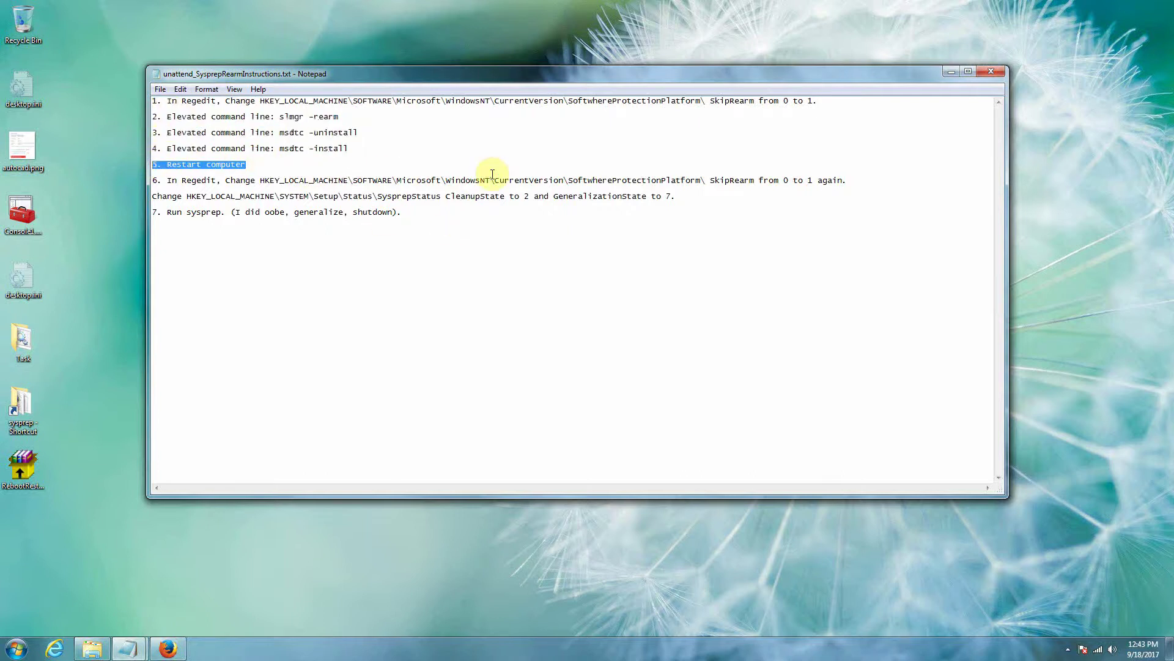
double_click(518, 71)
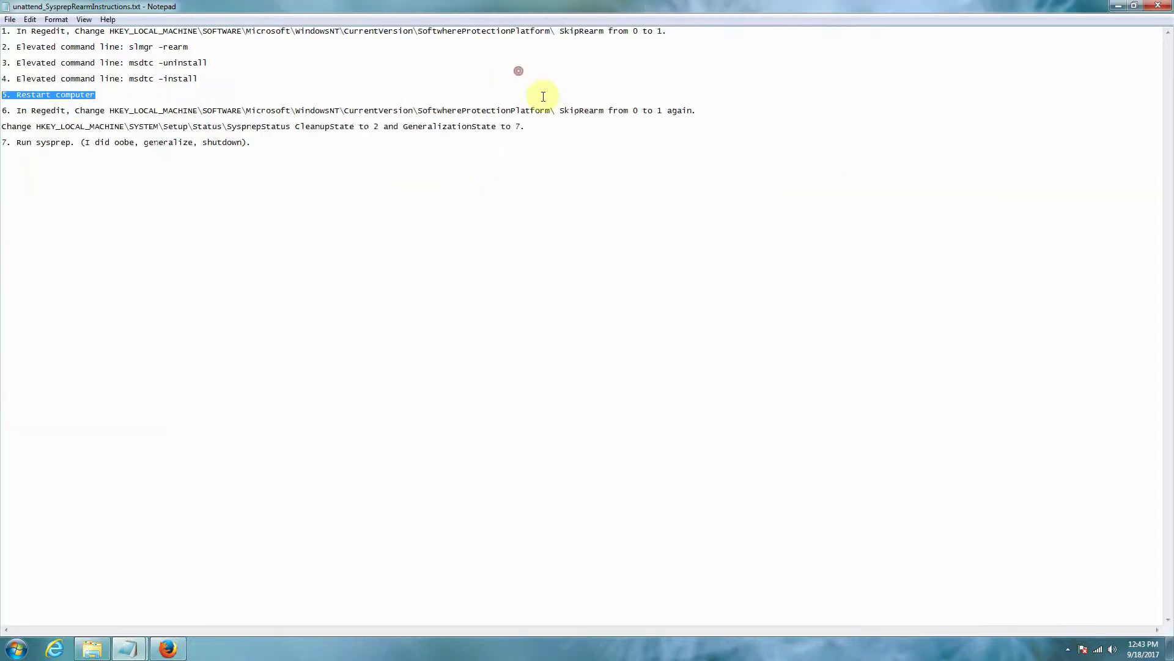
double_click(655, 5)
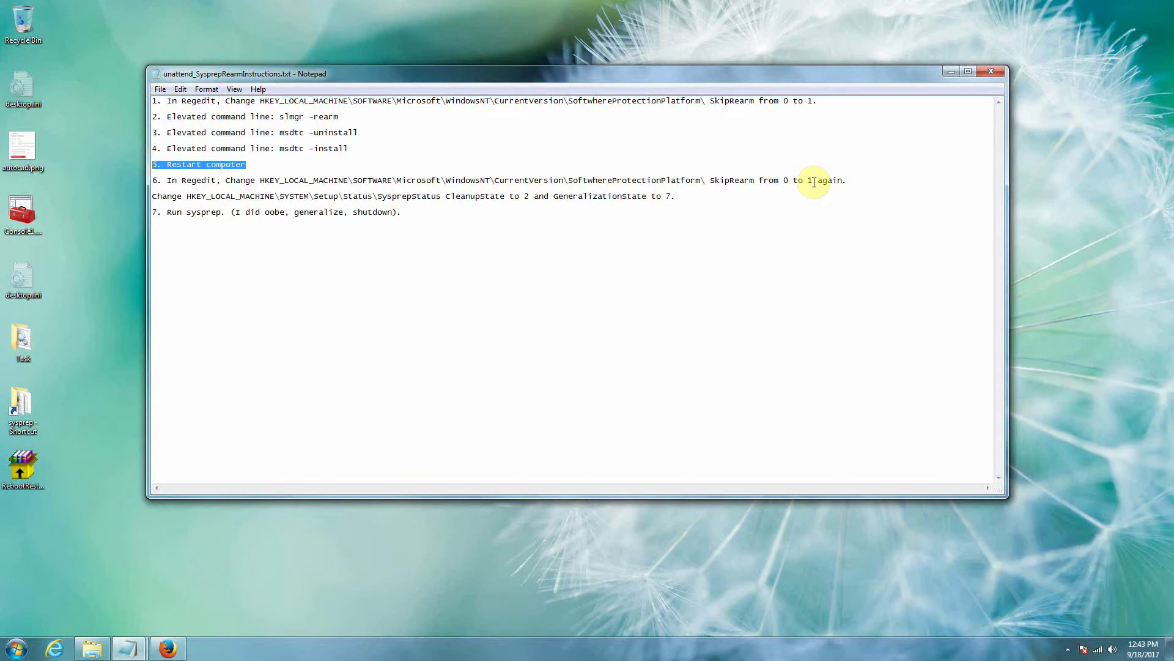
left_click(867, 180)
left_click(145, 181, "shift")
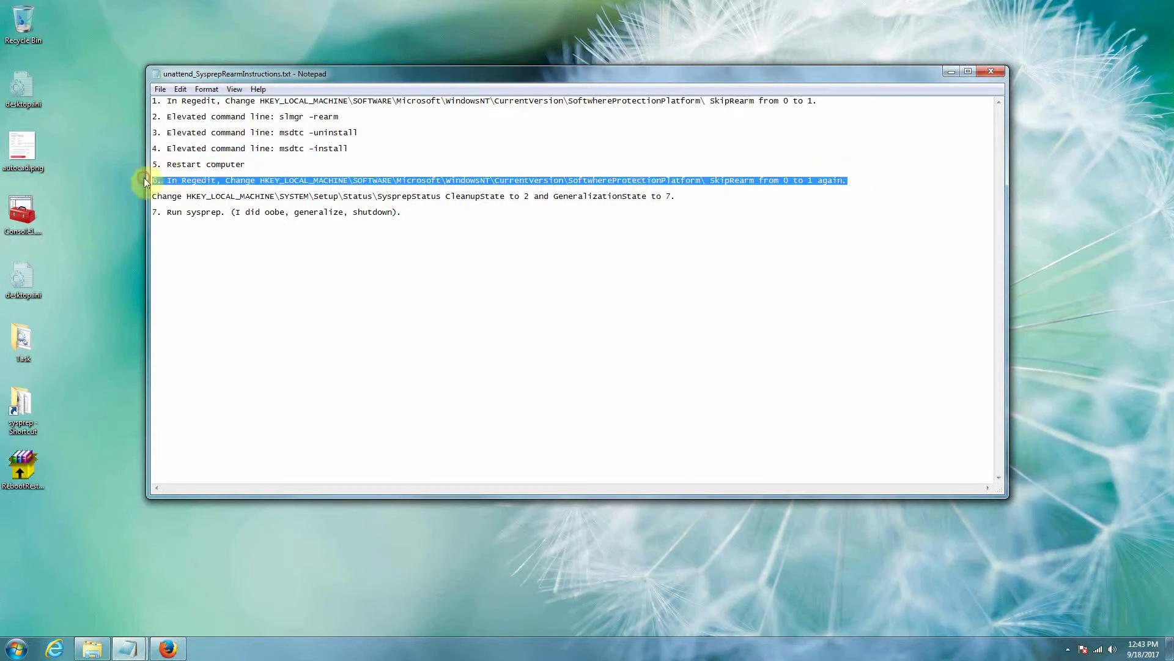
left_click_drag(706, 194, 144, 178)
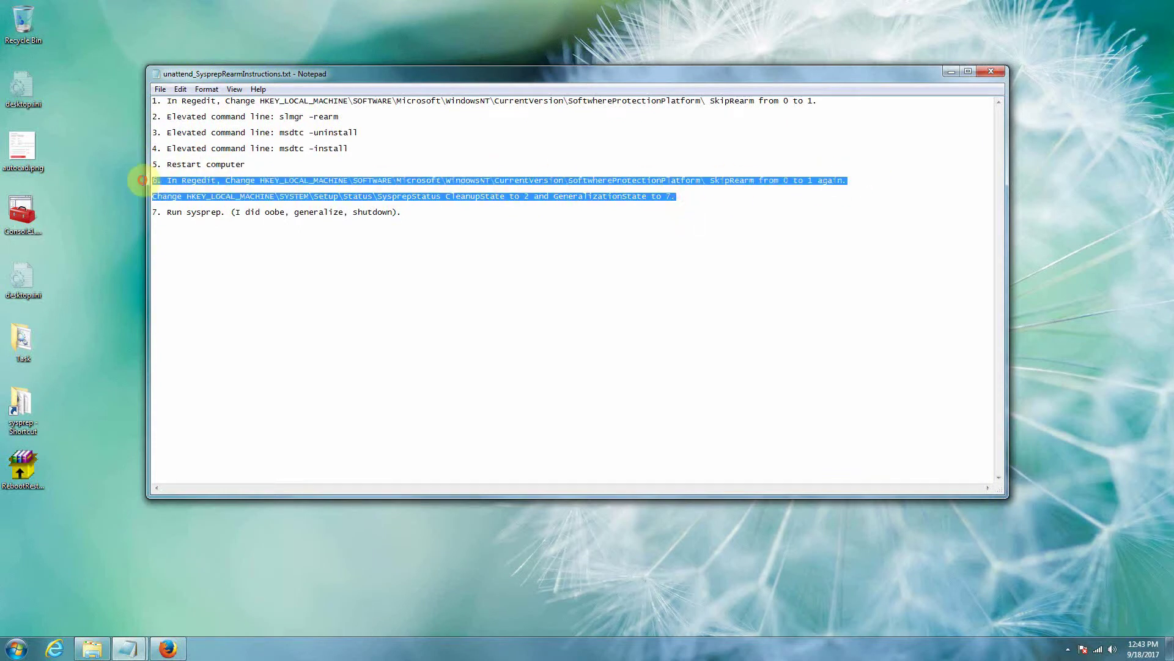
left_click_drag(373, 74, 474, 167)
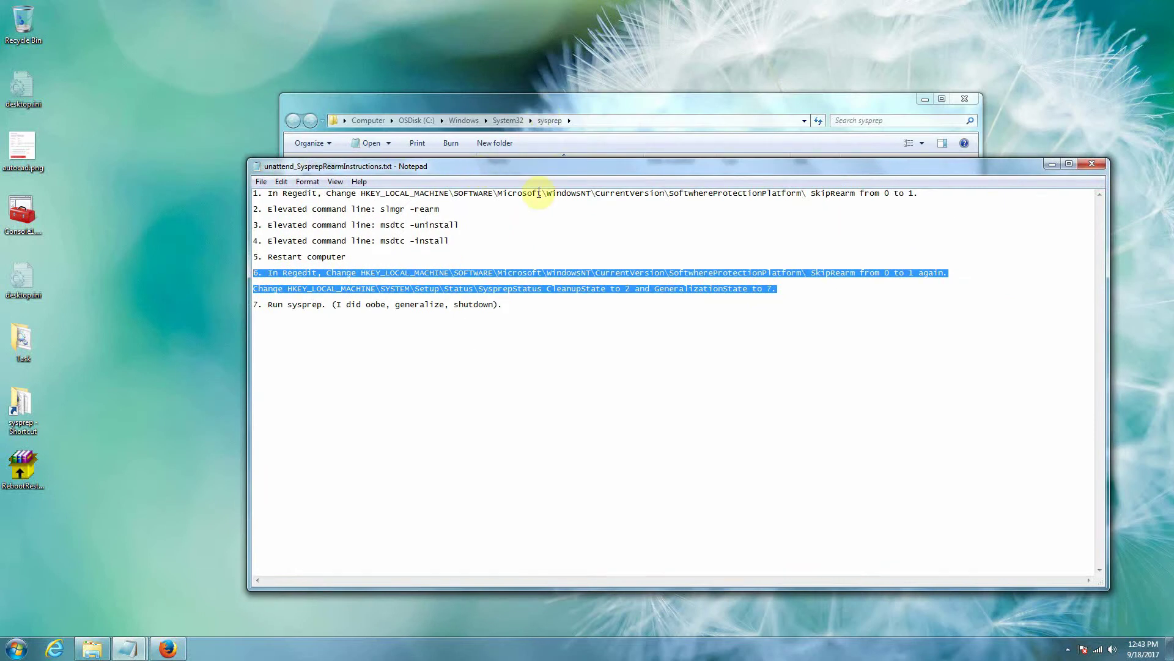
Try a Start menu search for 'registry', then move aside and close the stray Explorer window
left_click(17, 649)
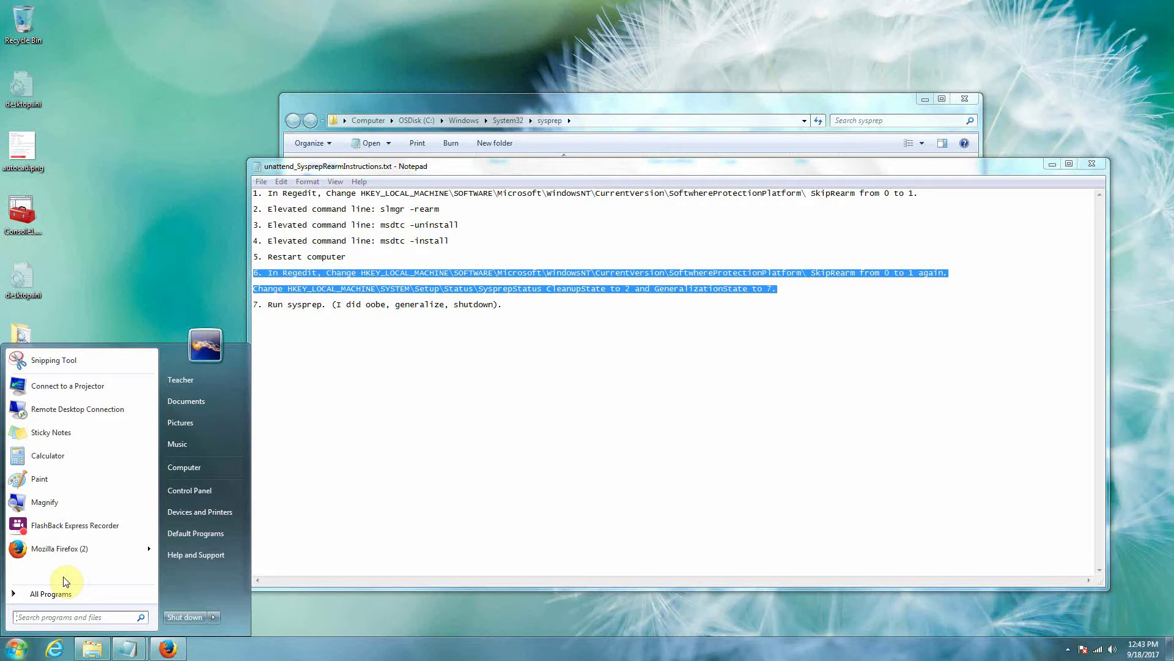
type("registry")
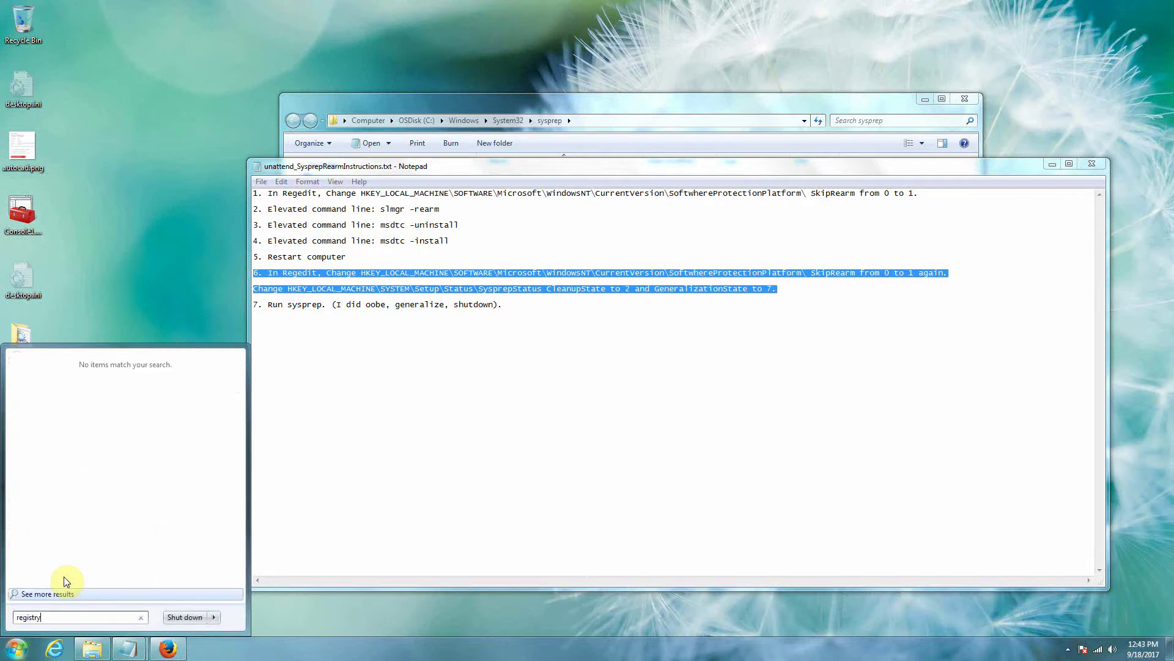
key("BackSpace")
key("BackSpace")
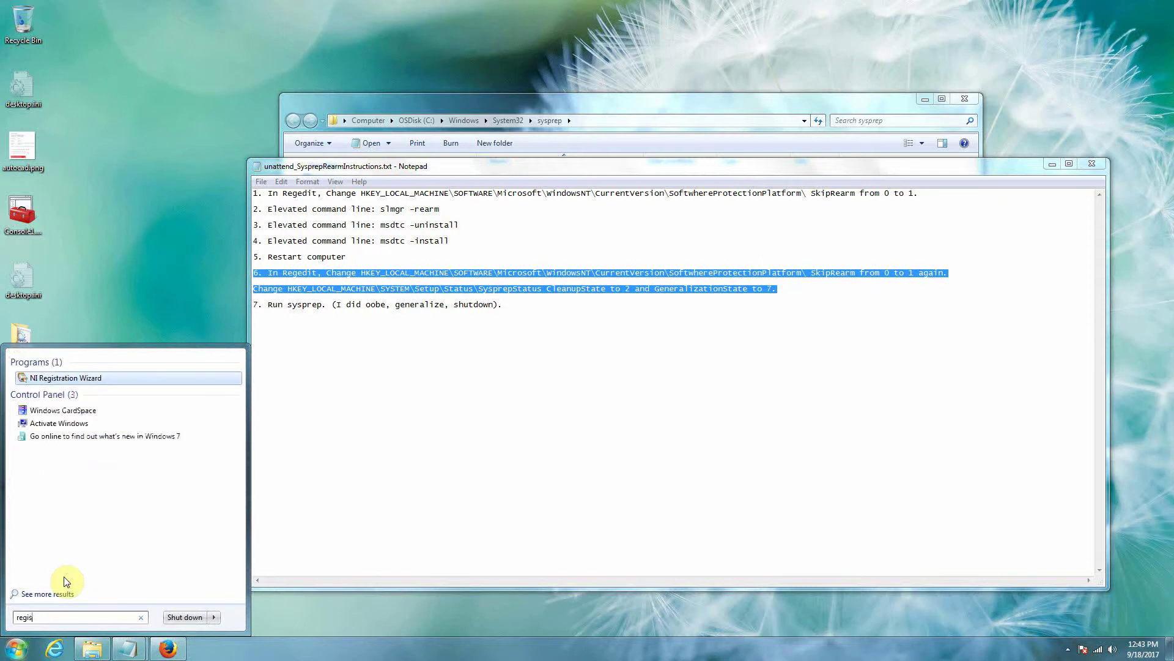
key("BackSpace")
key("super+e")
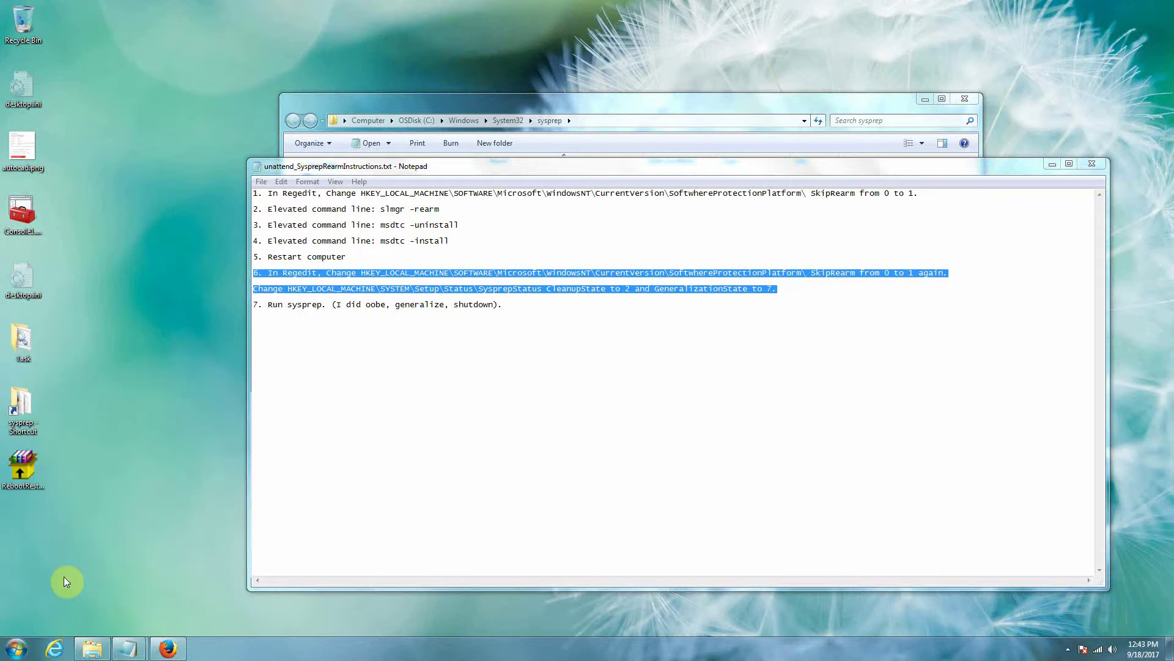
left_click_drag(784, 125, 877, 206)
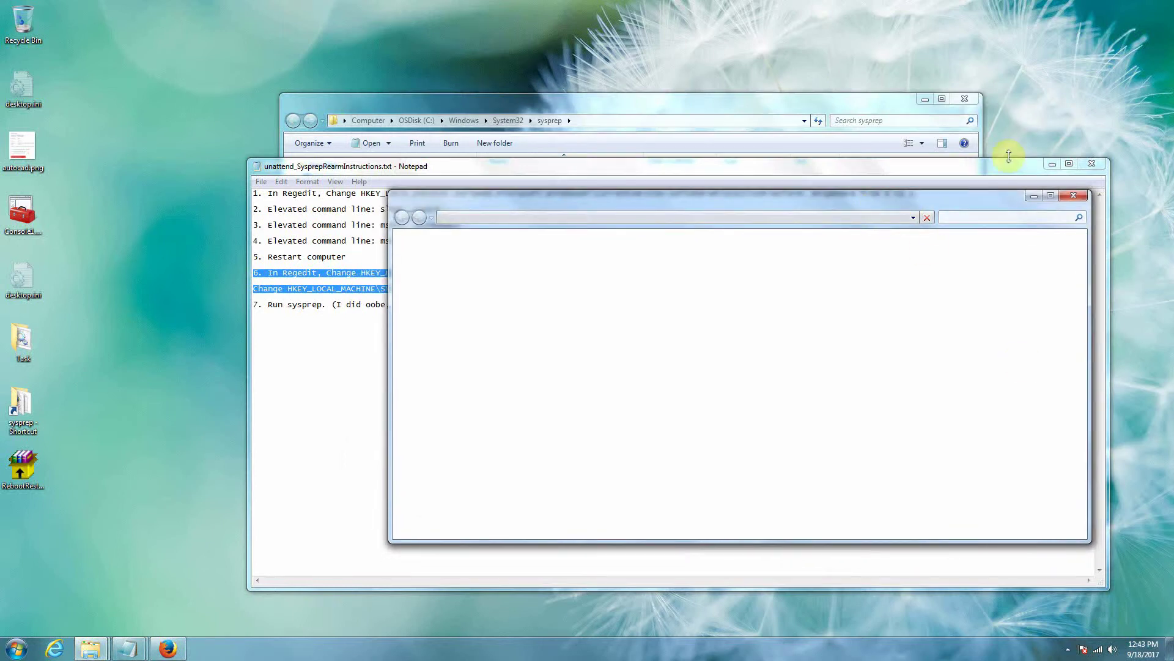
left_click(1079, 195)
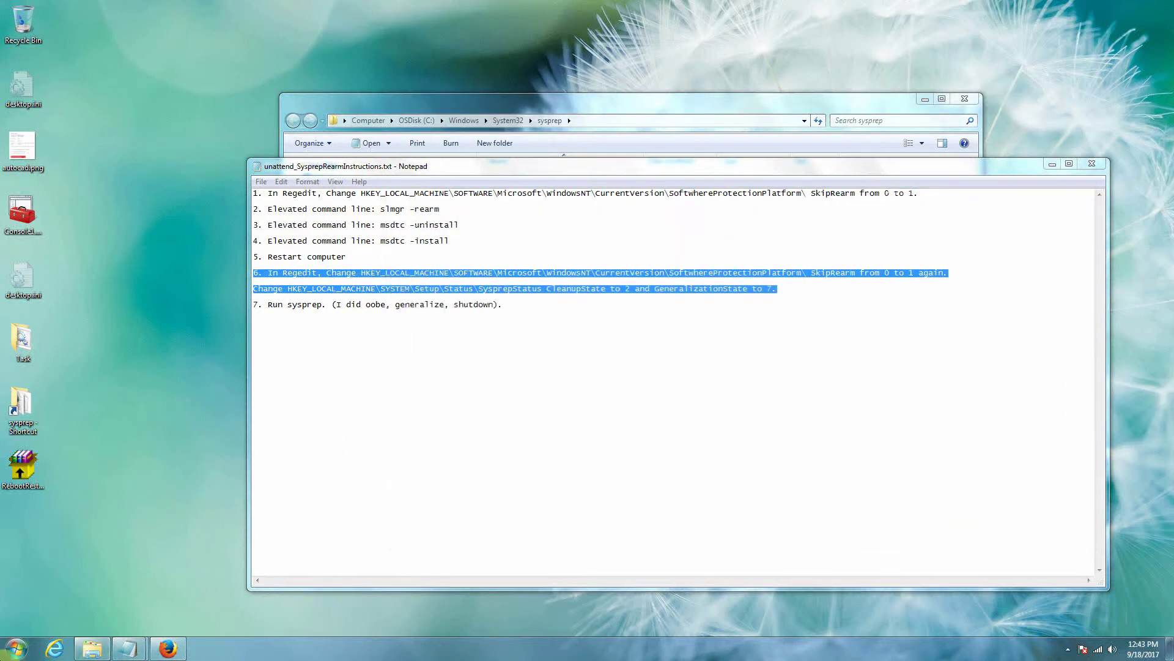
Launch Registry Editor via a regedit Start search, opening at the SysprepStatus key
left_click(7, 650)
type("re")
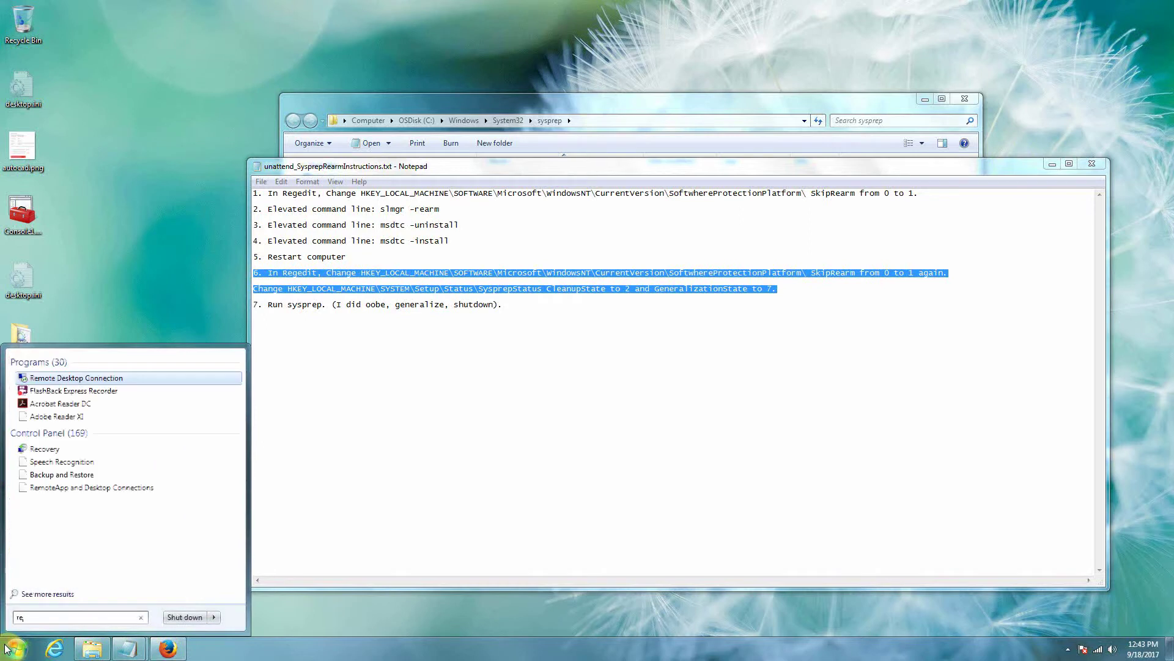
type("gedit")
key("Return")
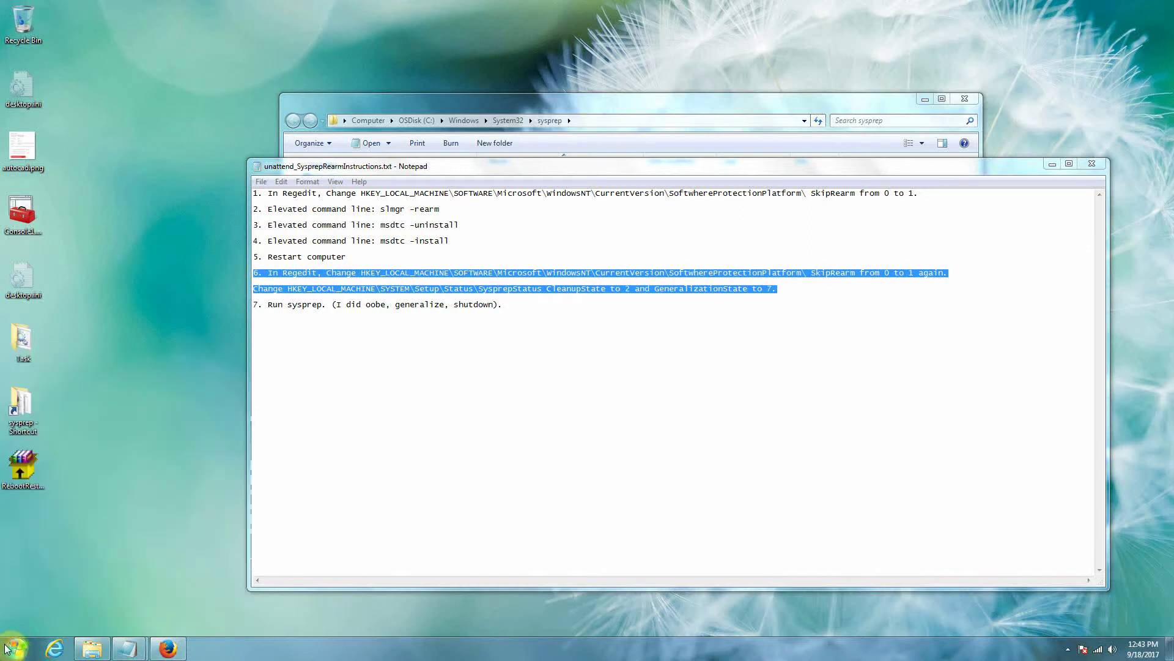
Bring the instructions and Registry Editor forward and position the registry window higher
left_click(328, 398)
left_click(873, 605)
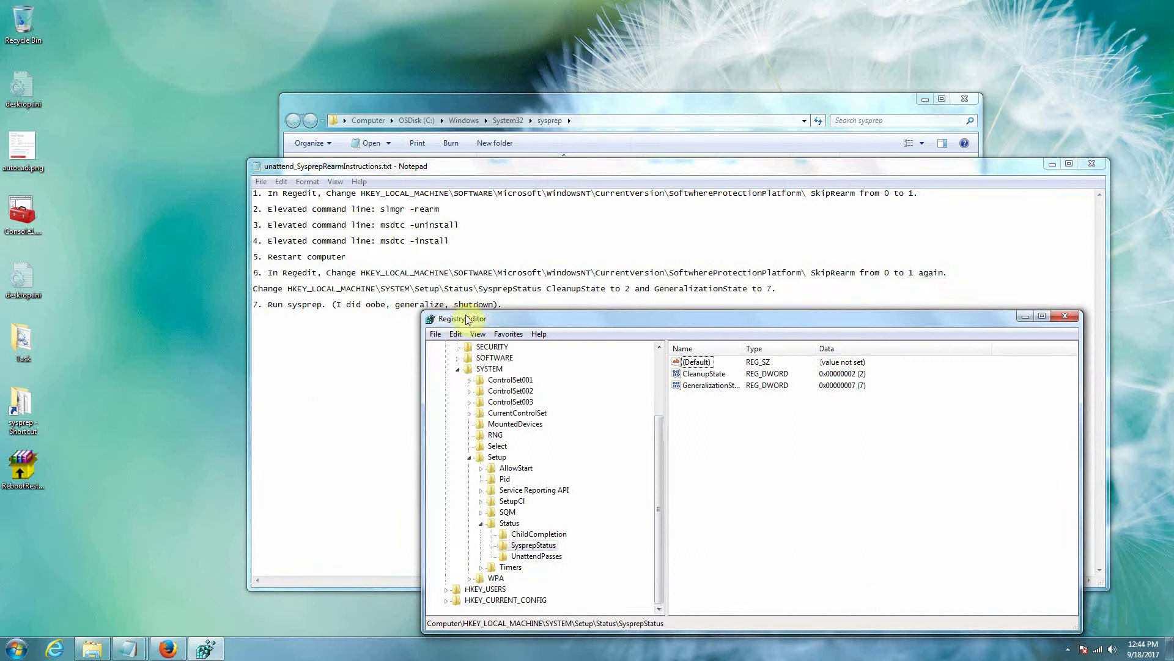
left_click_drag(564, 318, 490, 301)
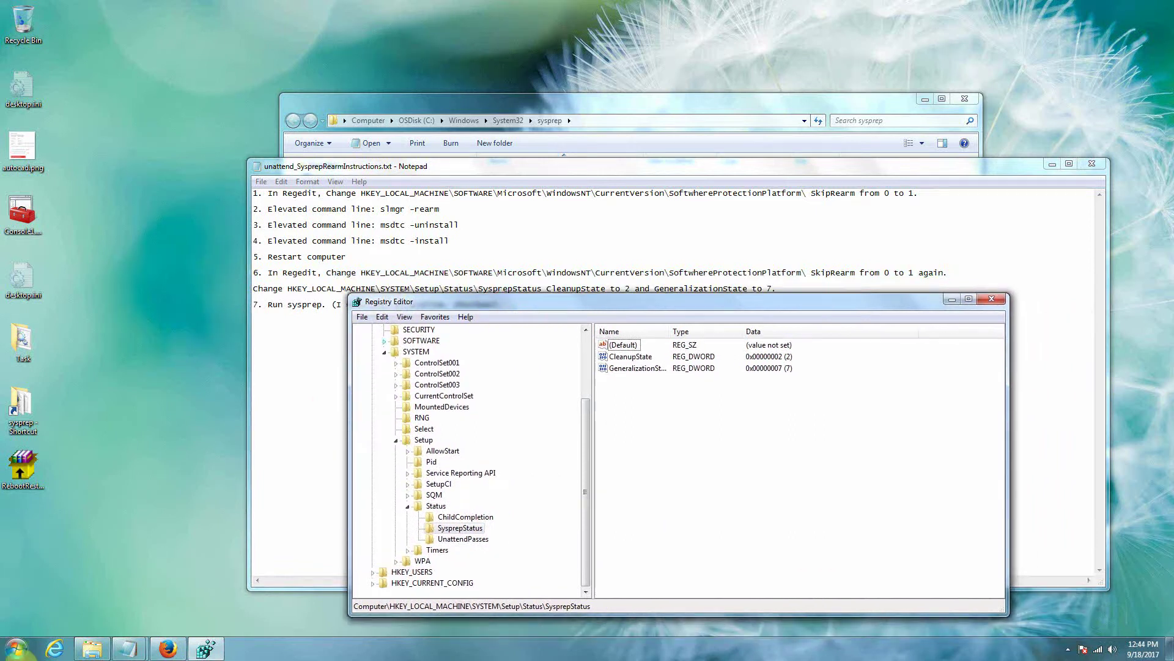
left_click(16, 647)
type("regedit")
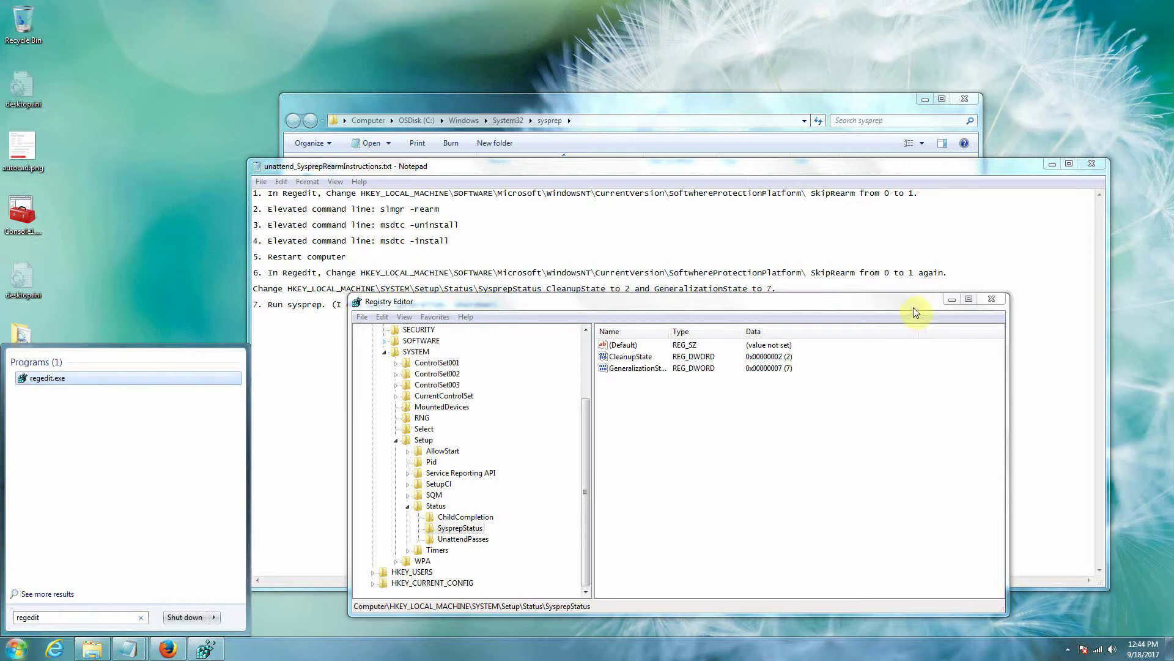
left_click_drag(906, 307, 919, 251)
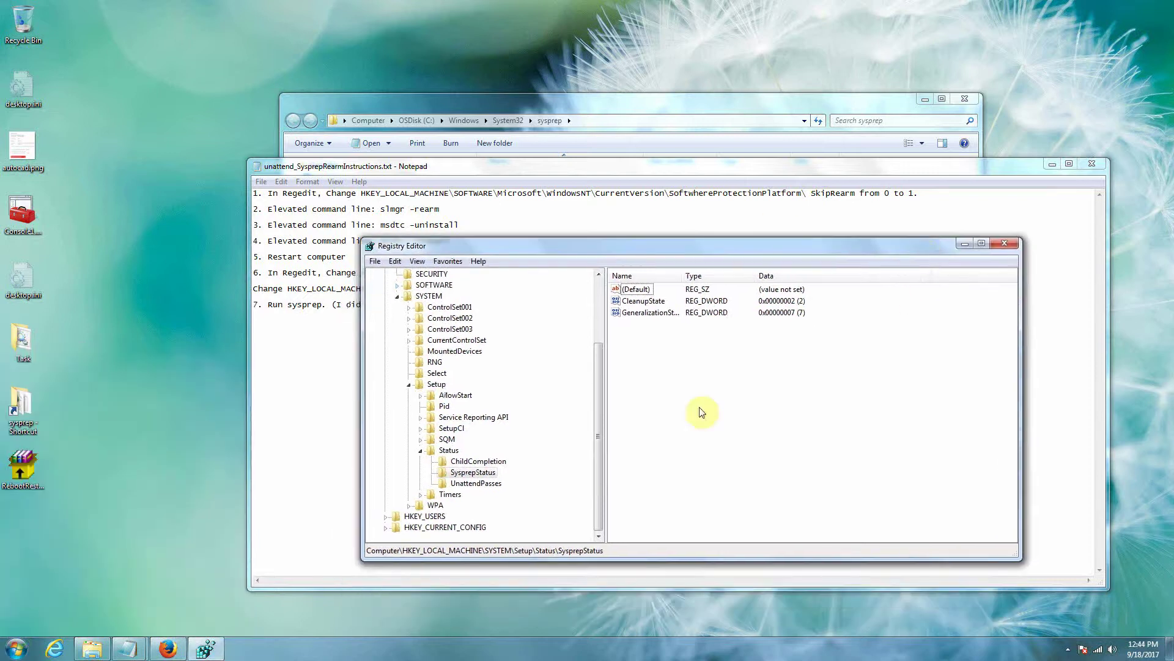
Collapse SYSTEM and HKEY_LOCAL_MACHINE, then highlight HKEY_LOCAL_MACHINE in the first instruction line
left_click(397, 296)
left_click(385, 307)
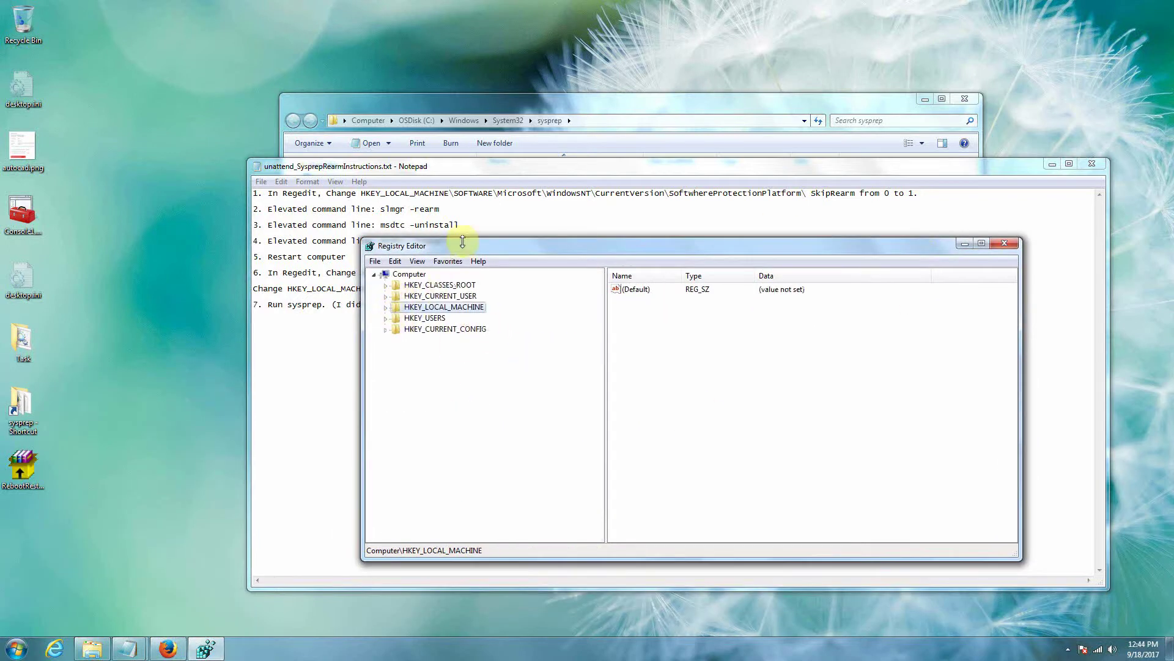
left_click_drag(590, 246, 827, 320)
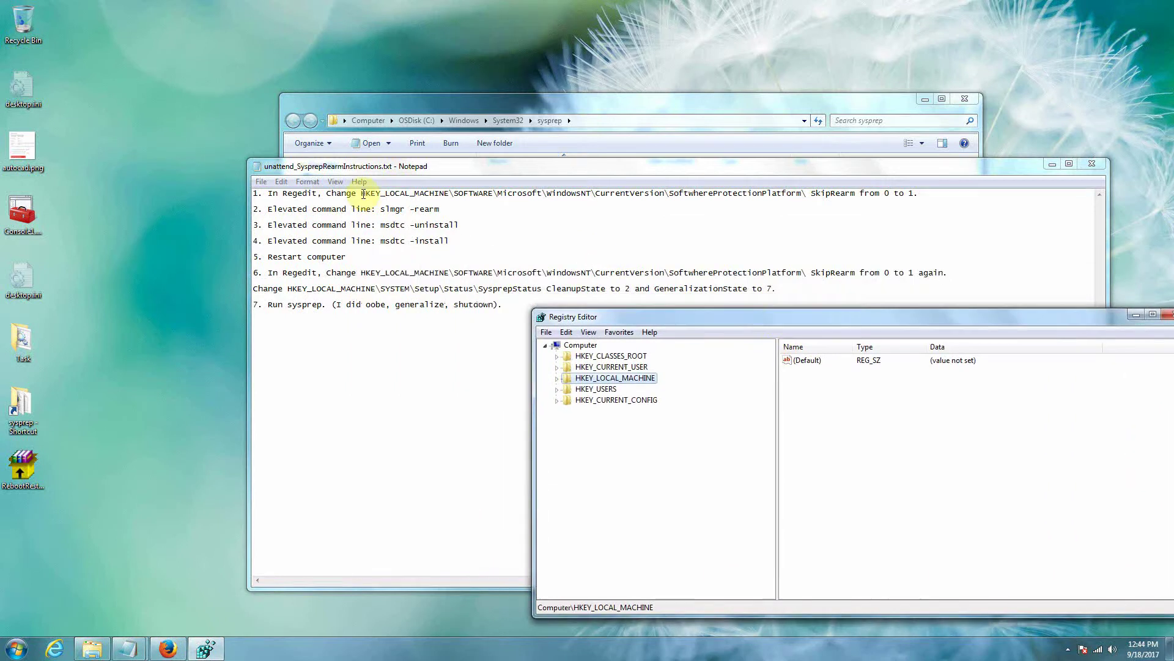
left_click_drag(361, 195, 445, 196)
Move the Notepad instructions to the top and expand HKEY_LOCAL_MACHINE > SOFTWARE > Microsoft
left_click_drag(616, 167, 425, 60)
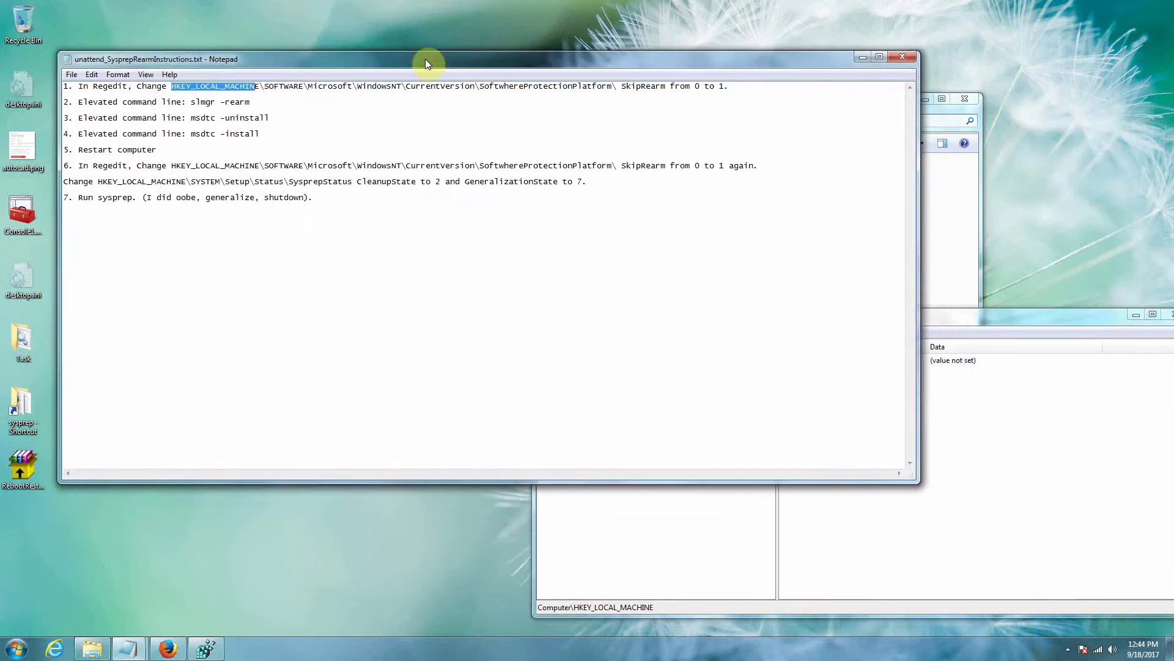
left_click(961, 321)
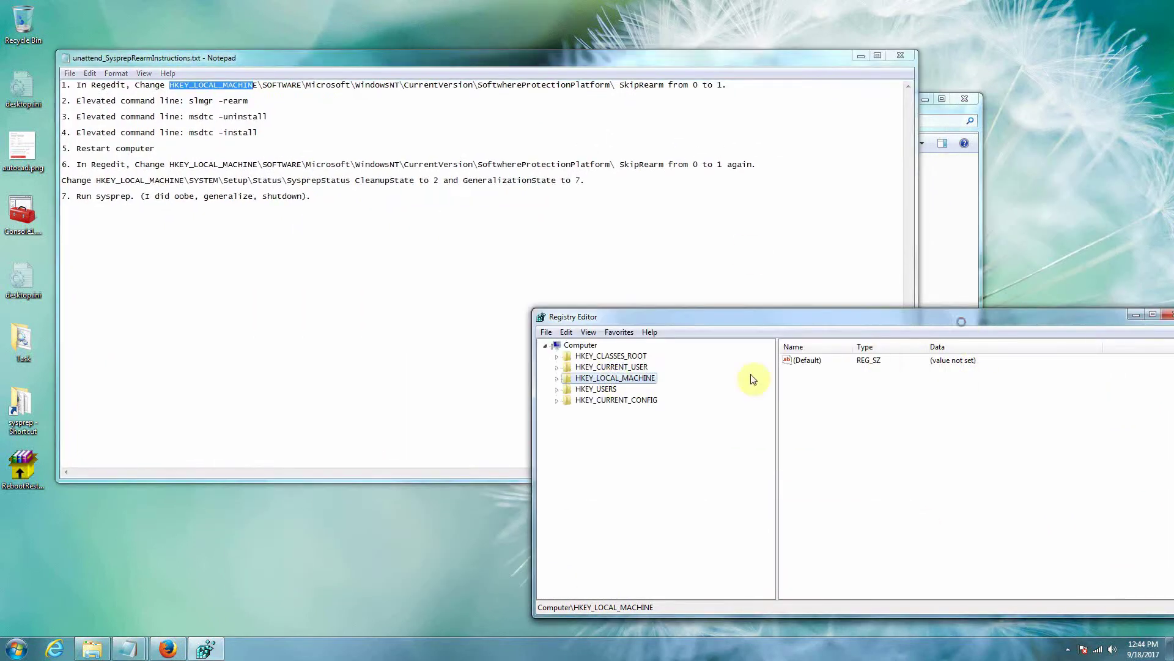
left_click(557, 378)
left_click(569, 444)
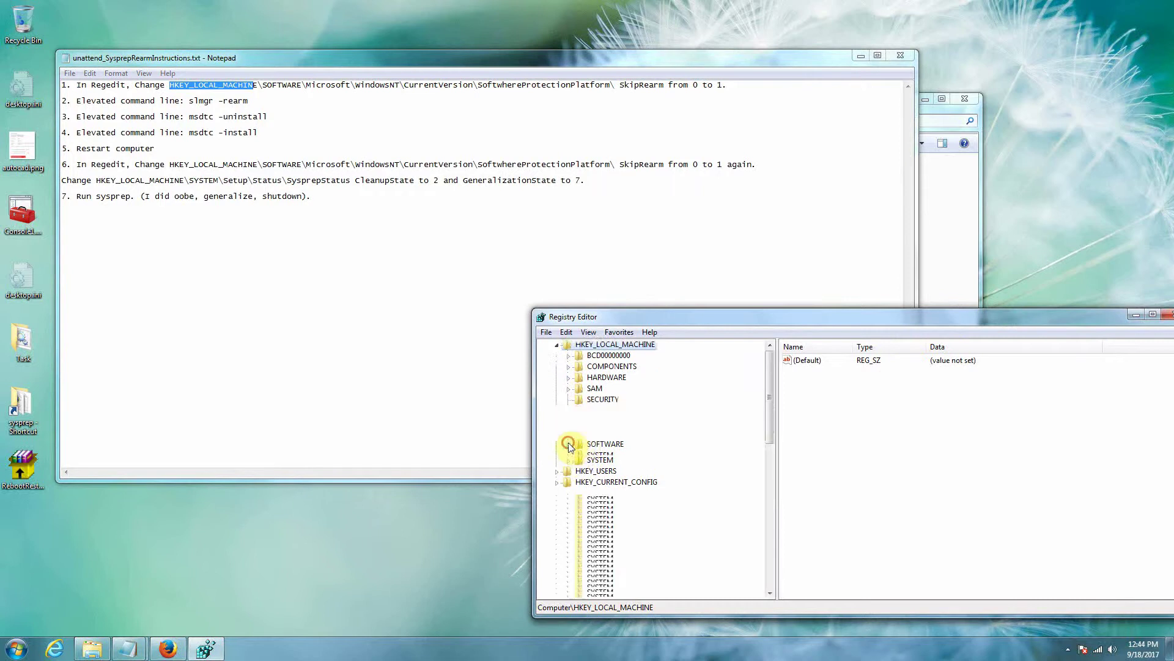
scroll(581, 483, "down", 8)
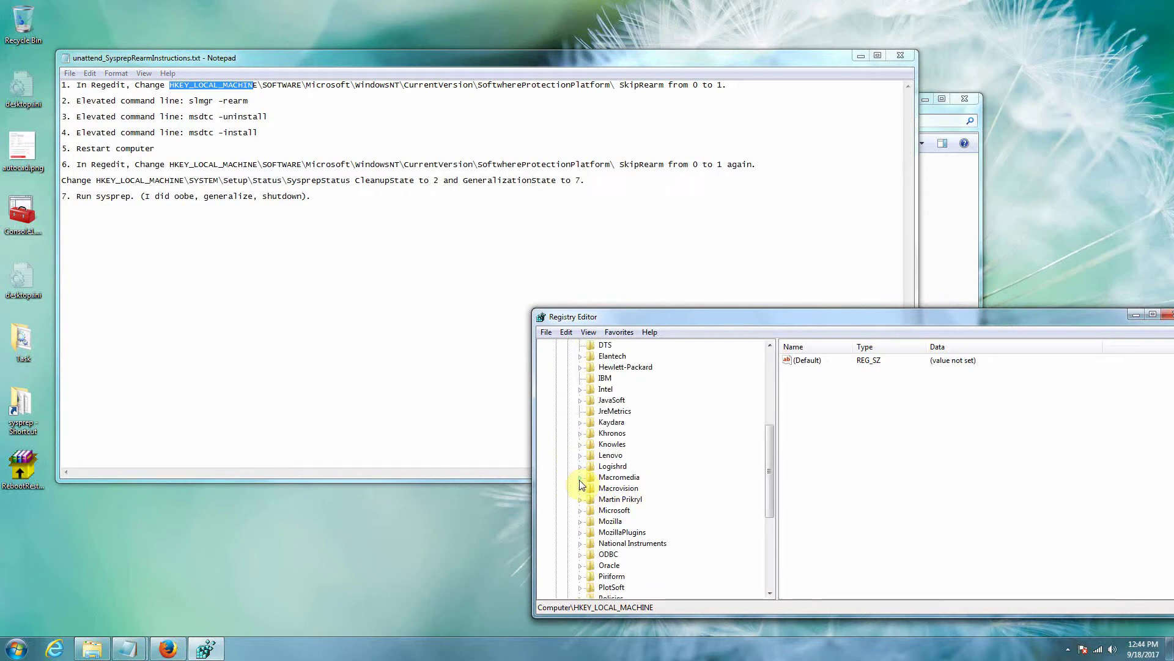
left_click(580, 511)
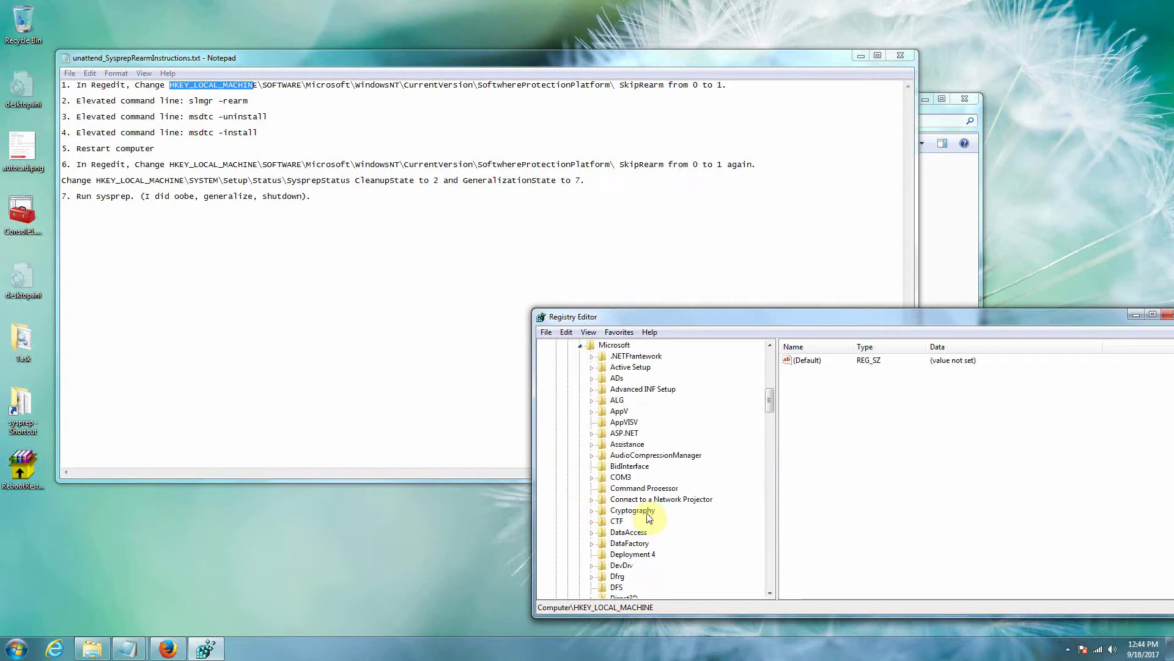
Expand Windows NT > CurrentVersion and select SoftwareProtectionPlatform, showing SkipRearm at 0
scroll(650, 519, "down", 20)
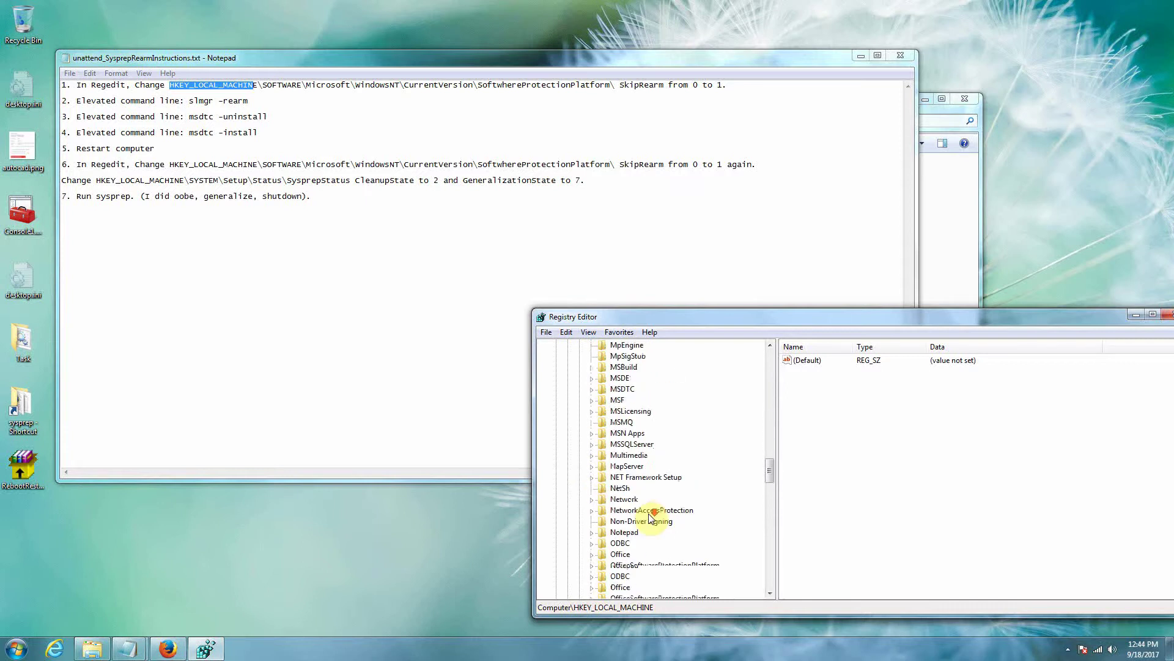
scroll(652, 520, "down", 13)
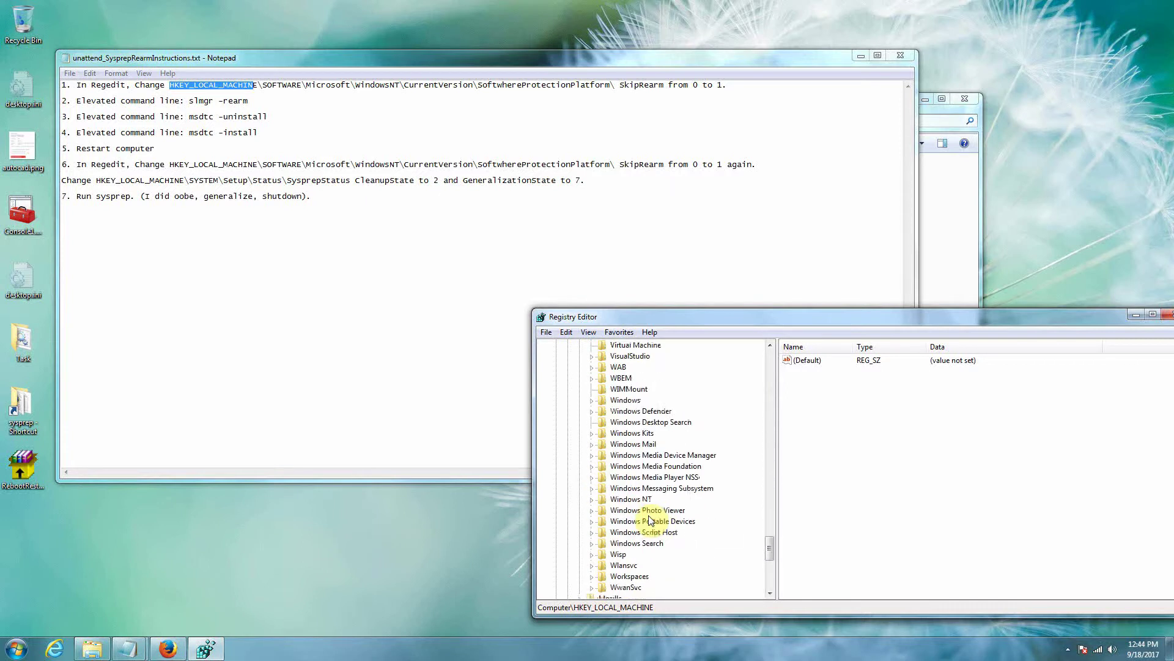
left_click(592, 500)
scroll(642, 527, "down", 2)
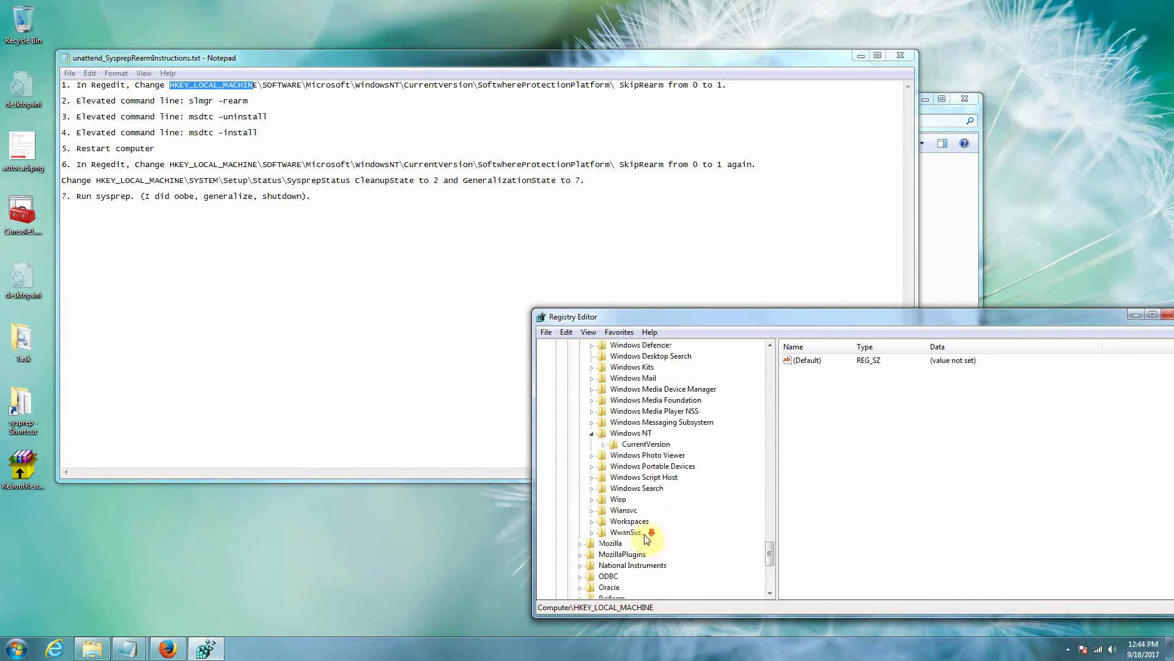
left_click(603, 444)
scroll(667, 508, "down", 15)
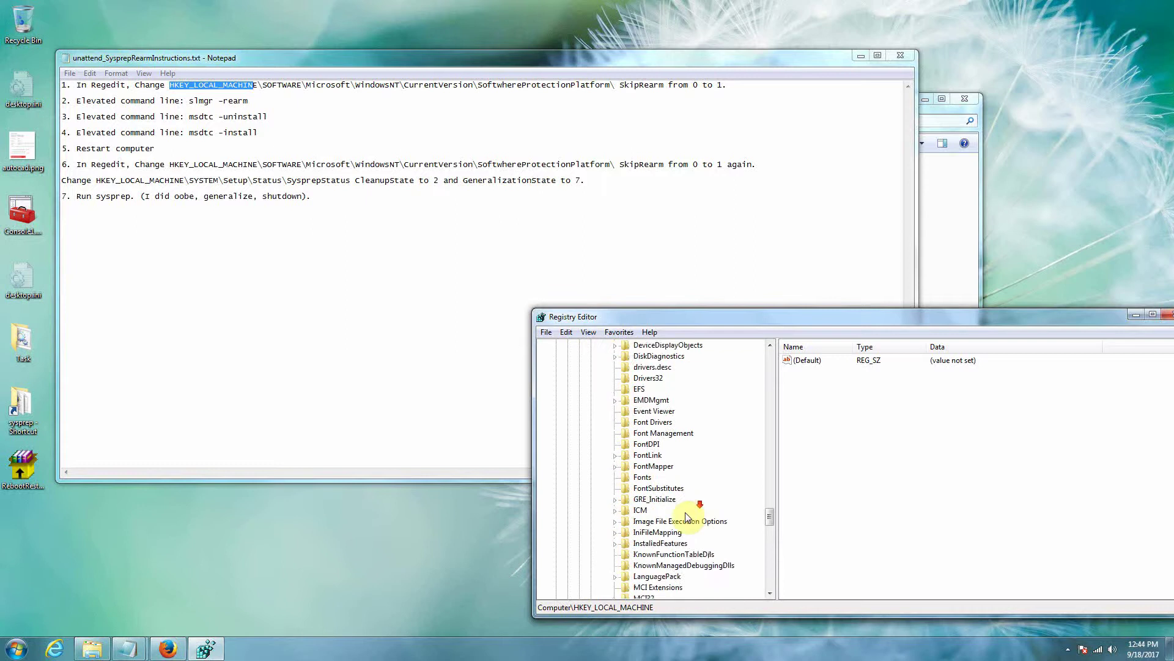
left_click(614, 565)
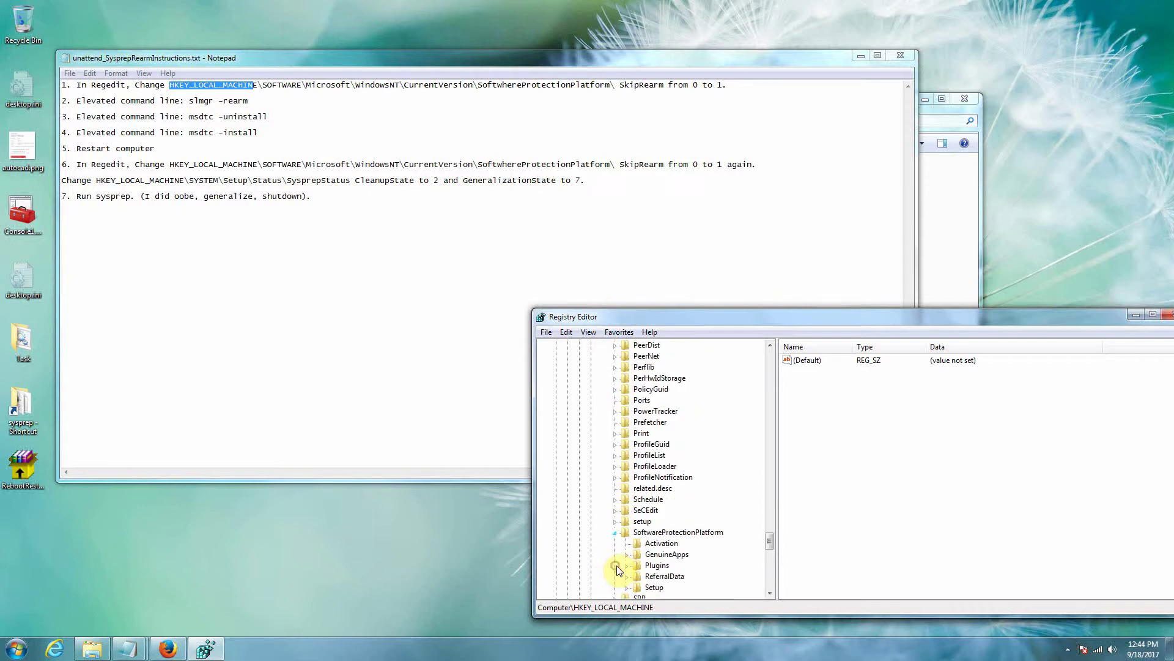
left_click(701, 532)
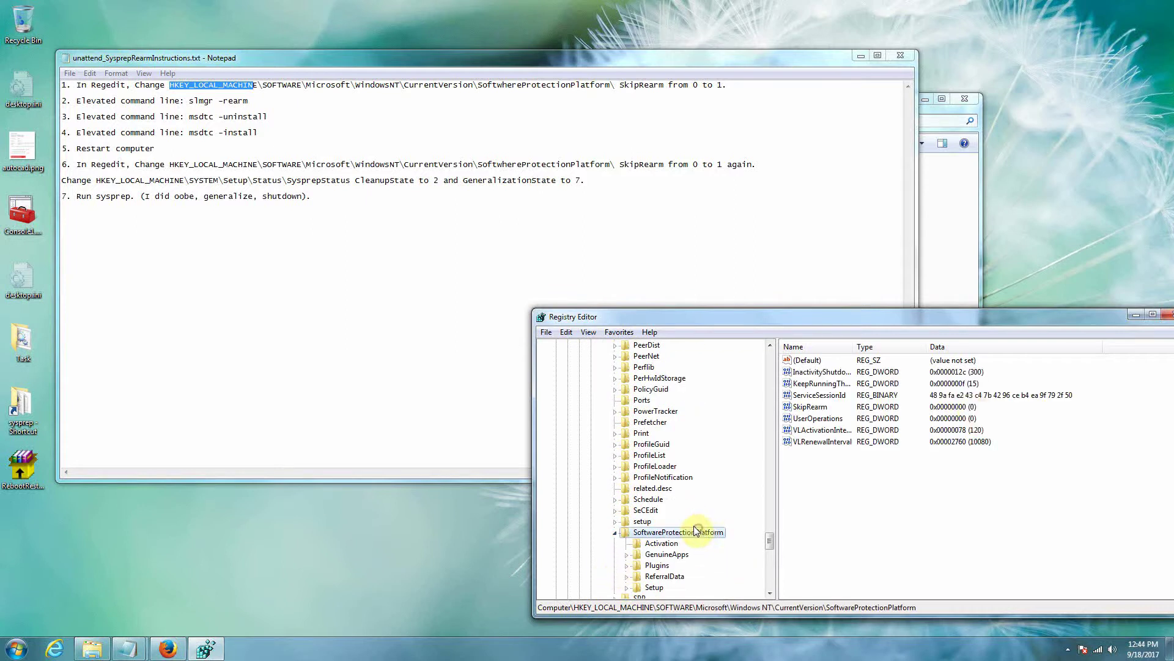
Change the SkipRearm DWORD value data to 1 and move the registry window aside
left_click(809, 407)
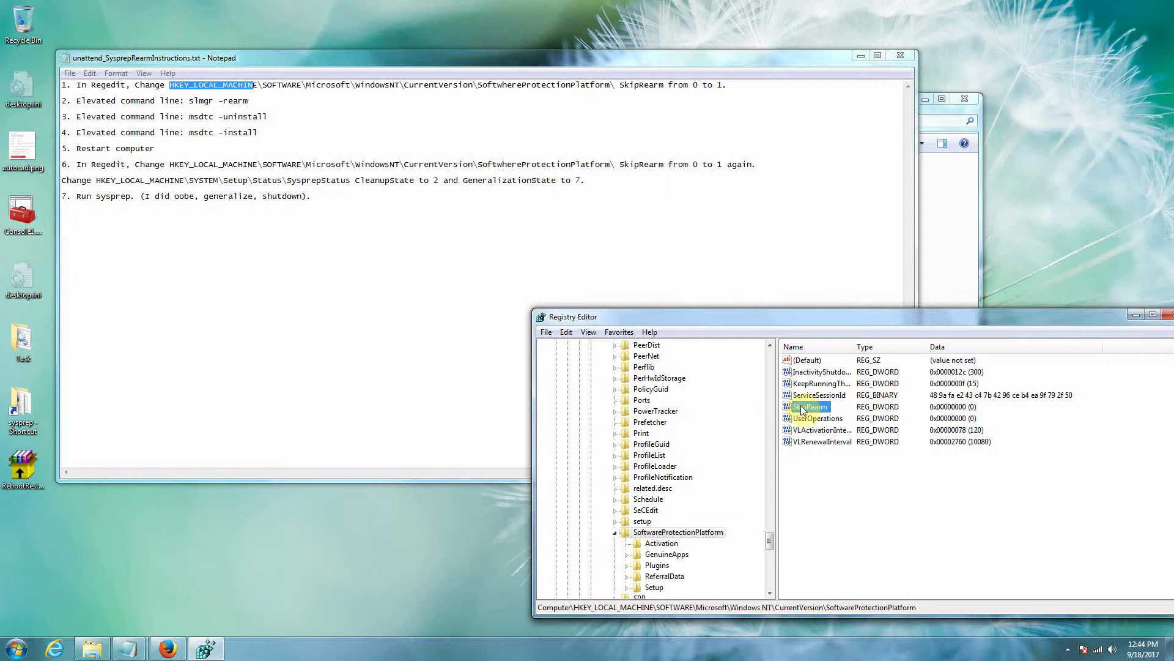
double_click(803, 409)
left_click_drag(704, 372, 717, 402)
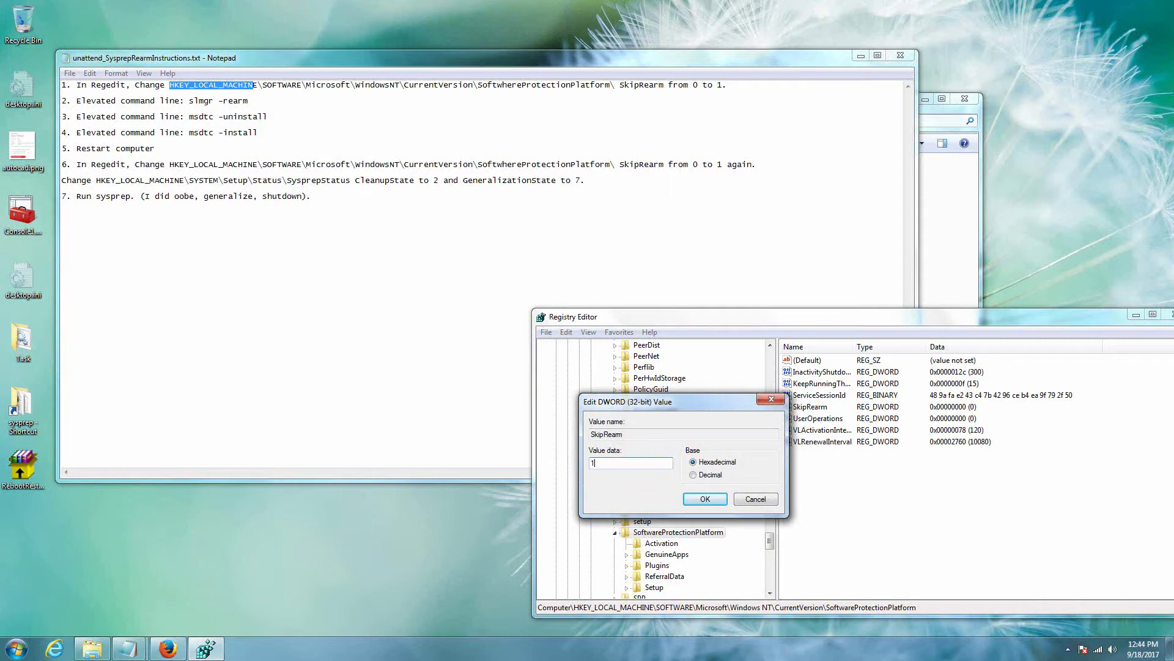
left_click(706, 500)
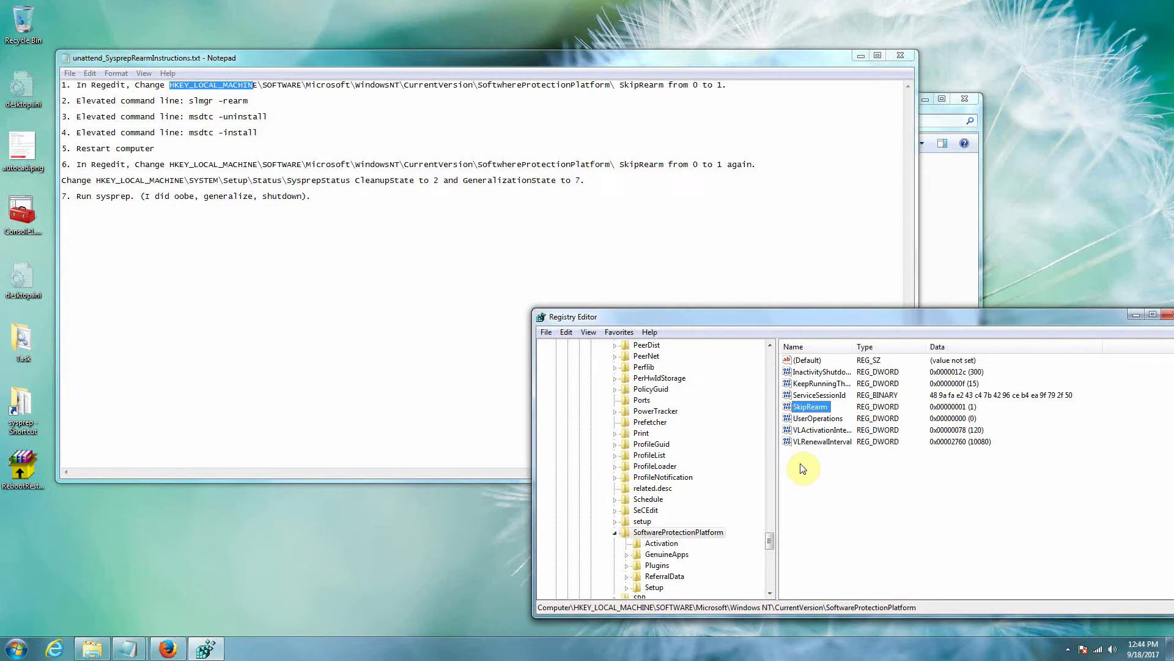
left_click_drag(818, 317, 694, 292)
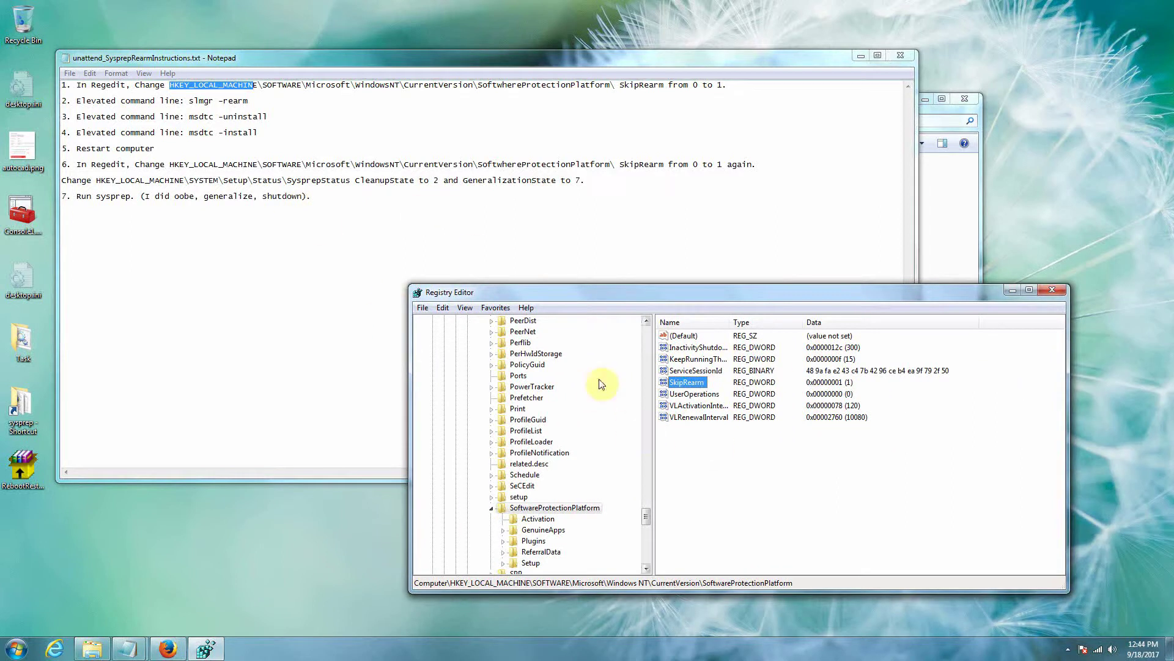
Search the Start menu for cmd and run cmd.exe as administrator
left_click(26, 656)
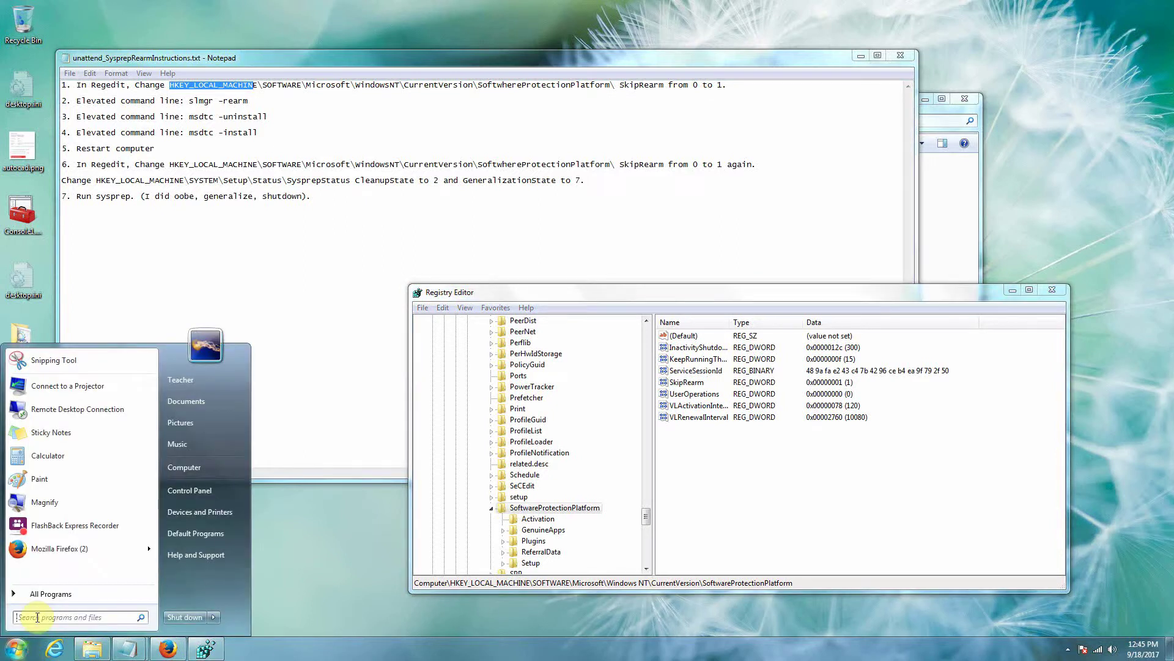
type("cmd")
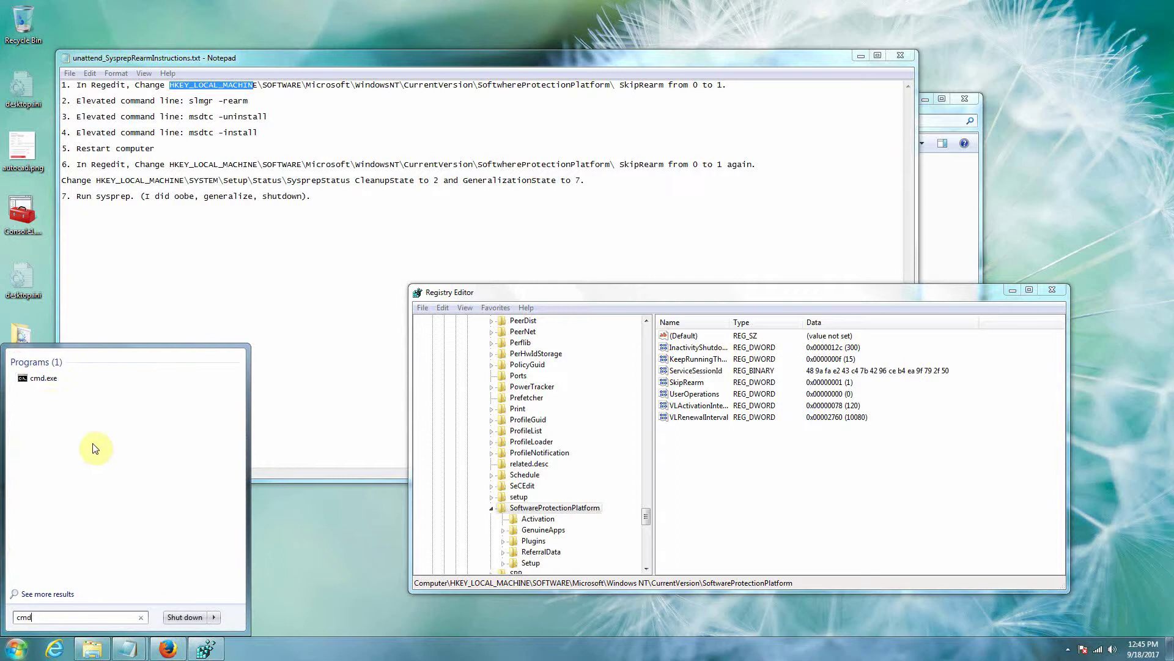
right_click(46, 384)
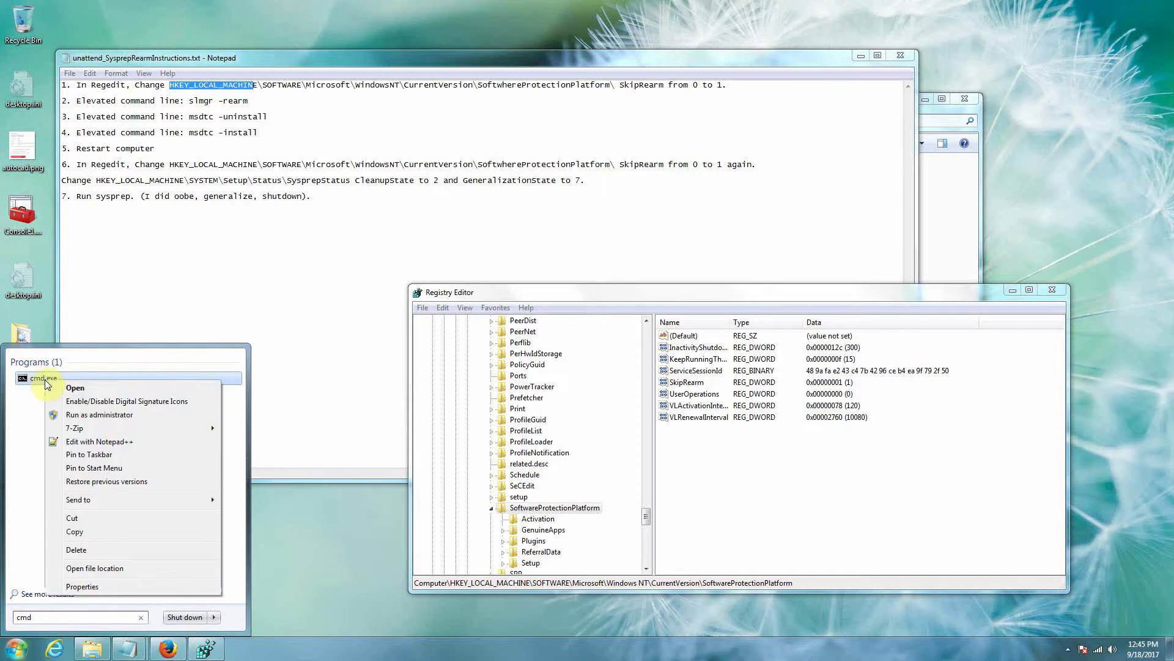
left_click(114, 413)
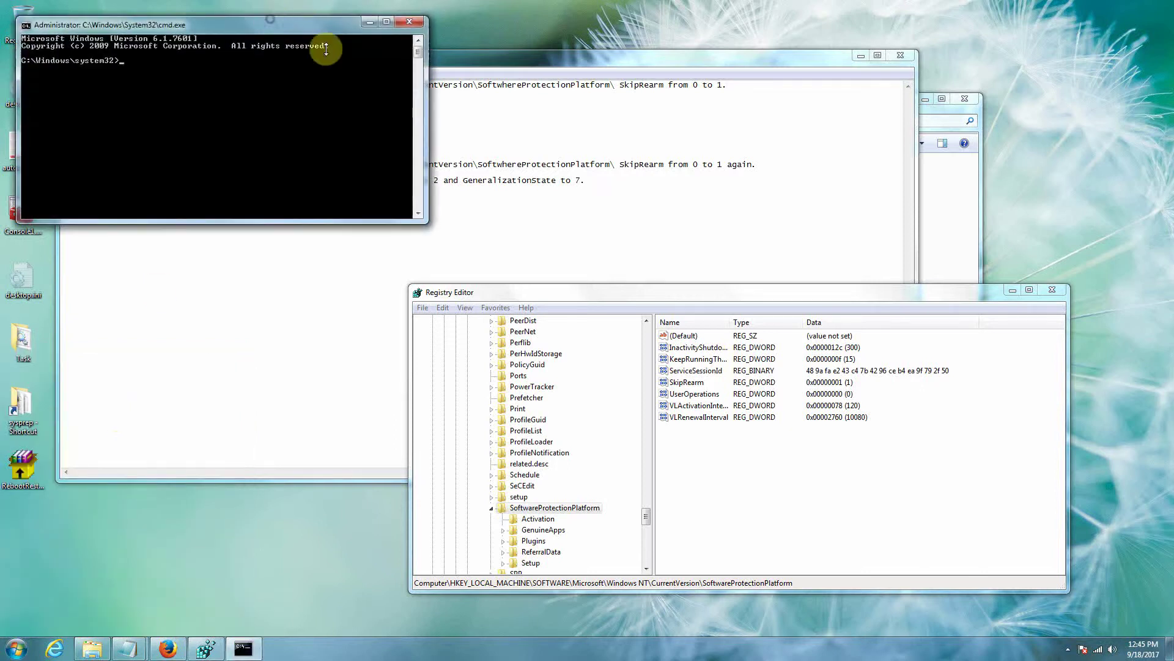
Copy 'slmgr -rearm' from the Notepad instructions, paste it into the elevated prompt, and run it
left_click_drag(325, 26, 420, 363)
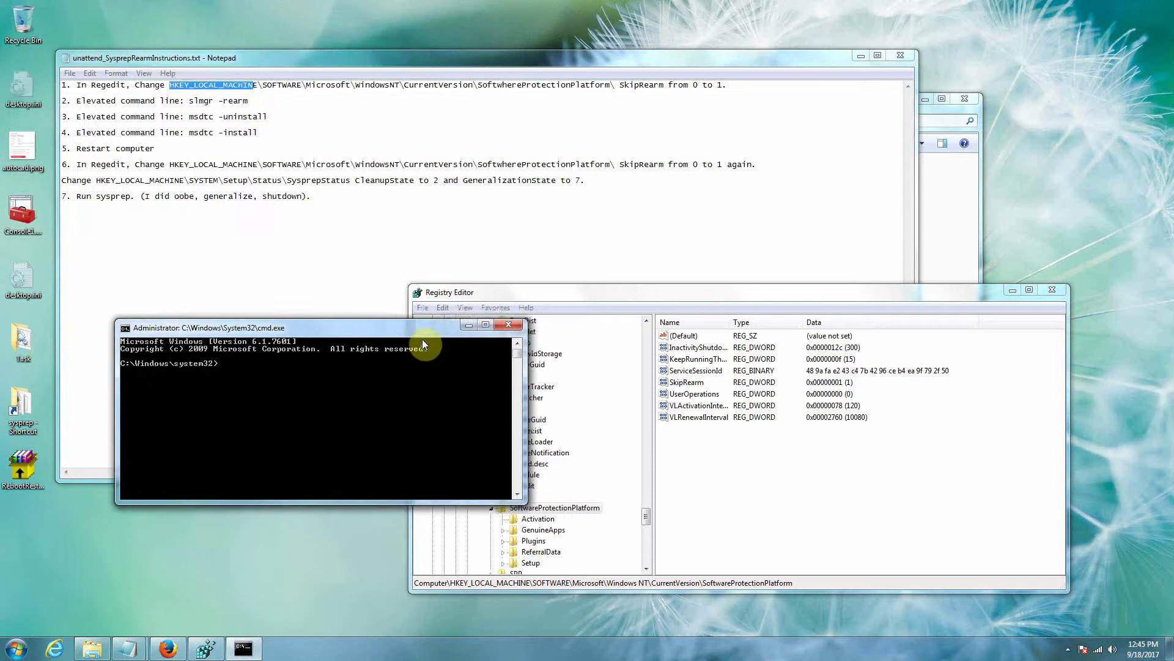
left_click(256, 101)
left_click_drag(248, 100, 189, 100)
key("super+c")
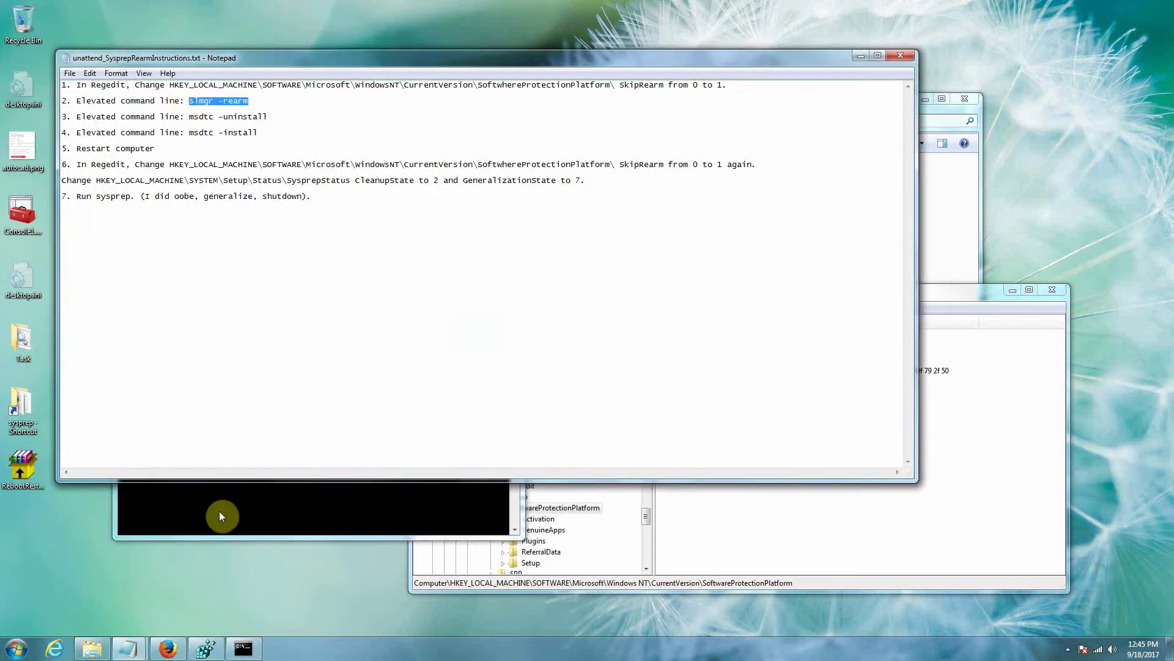
left_click(235, 527)
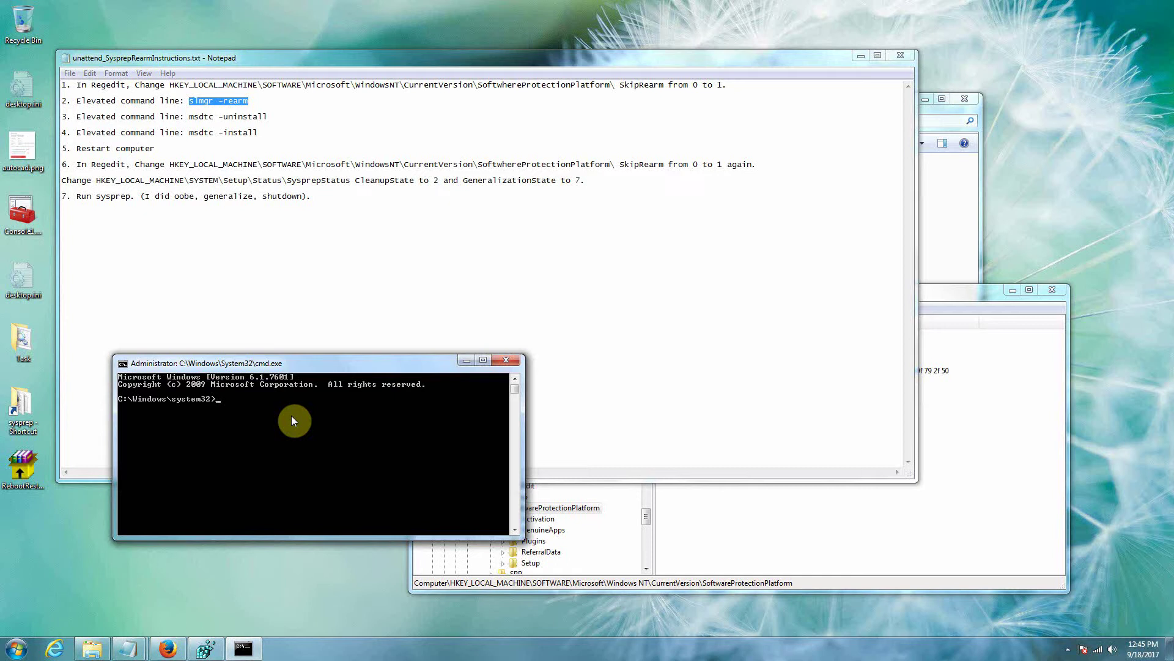
right_click(291, 416)
left_click(327, 450)
key("Return")
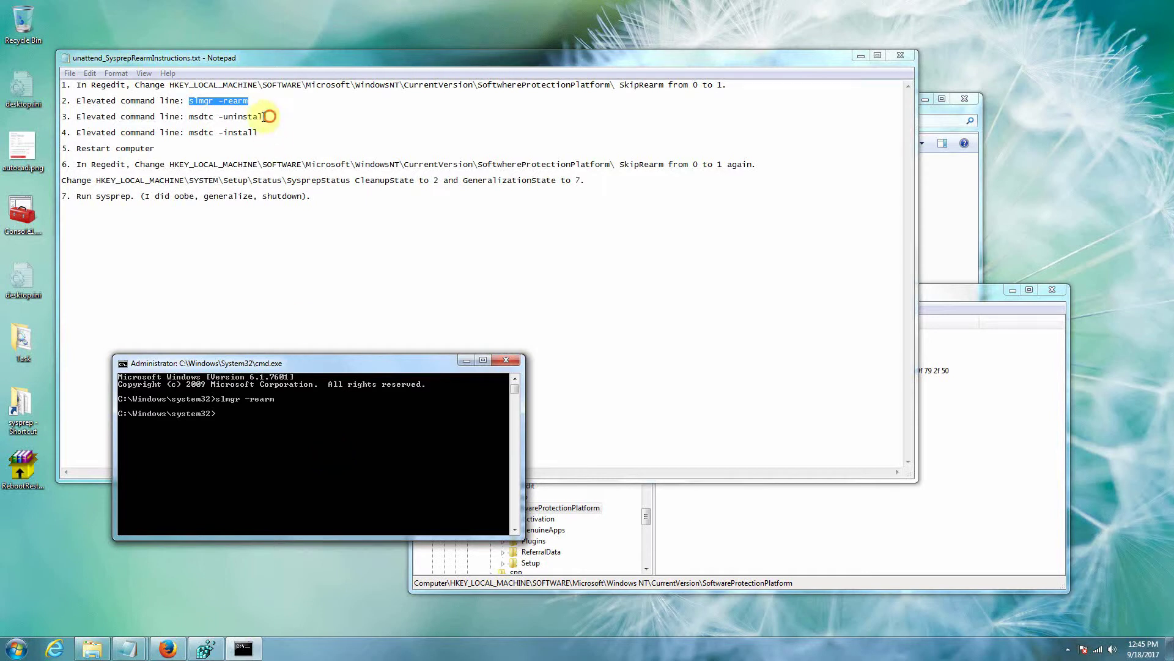
Dismiss the rearm completion message and run msdtc -uninstall, copied from Notepad, in the elevated prompt
left_click_drag(293, 116, 192, 119)
key("super+c")
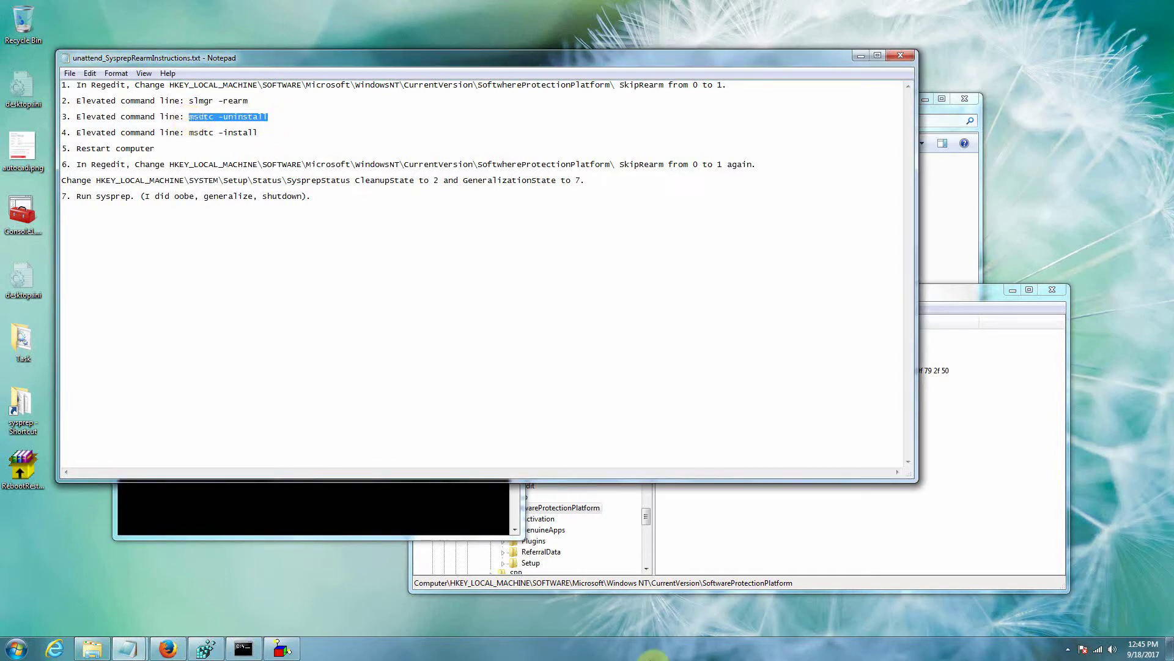
left_click(281, 650)
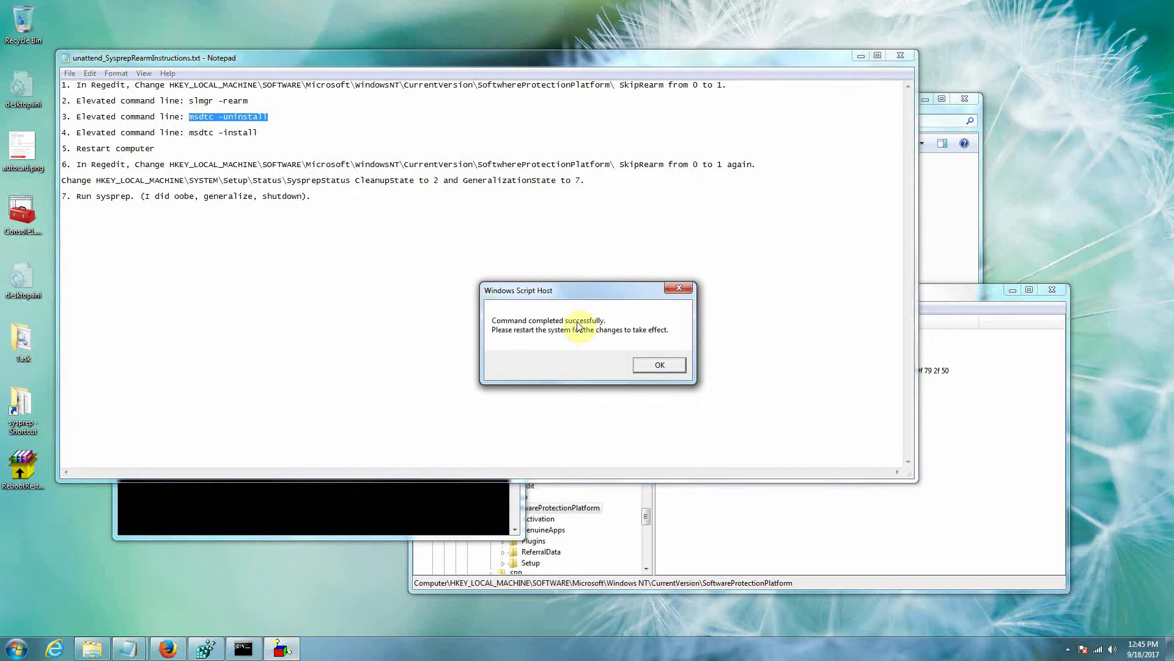
left_click(658, 365)
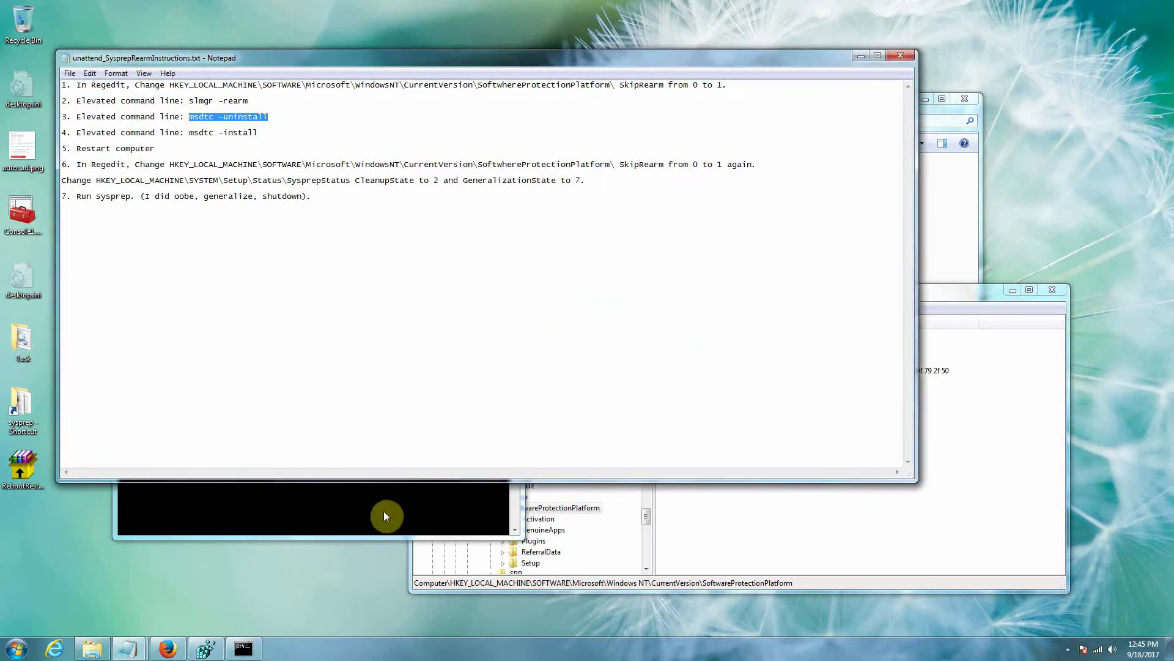
left_click(383, 512)
right_click(368, 473)
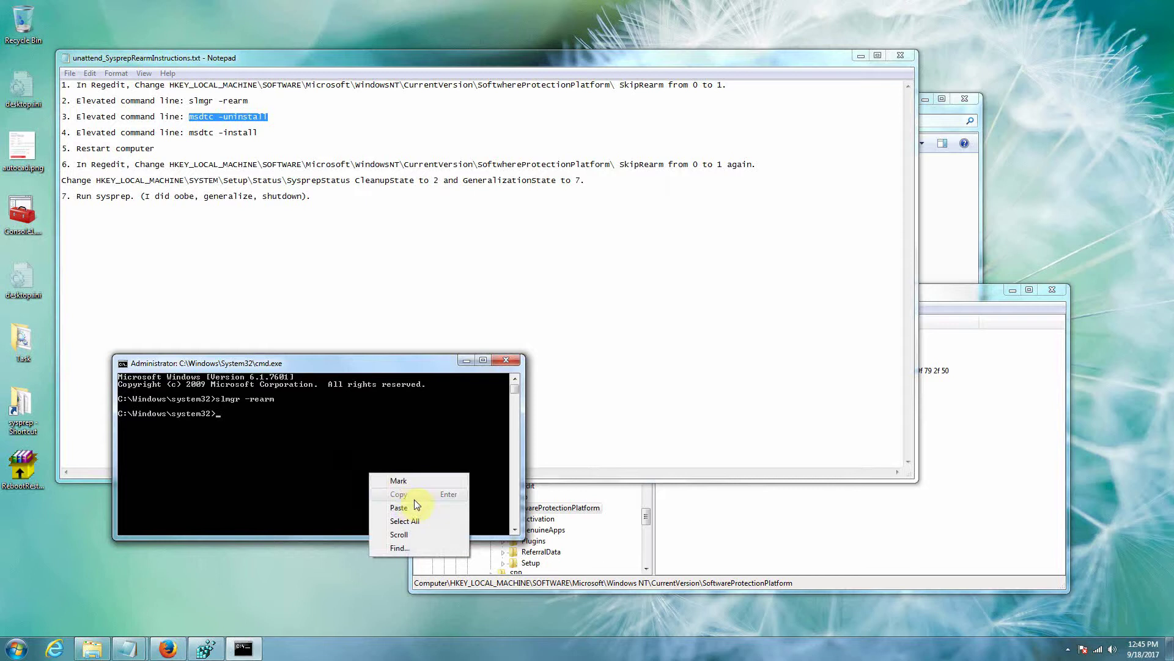
left_click(414, 509)
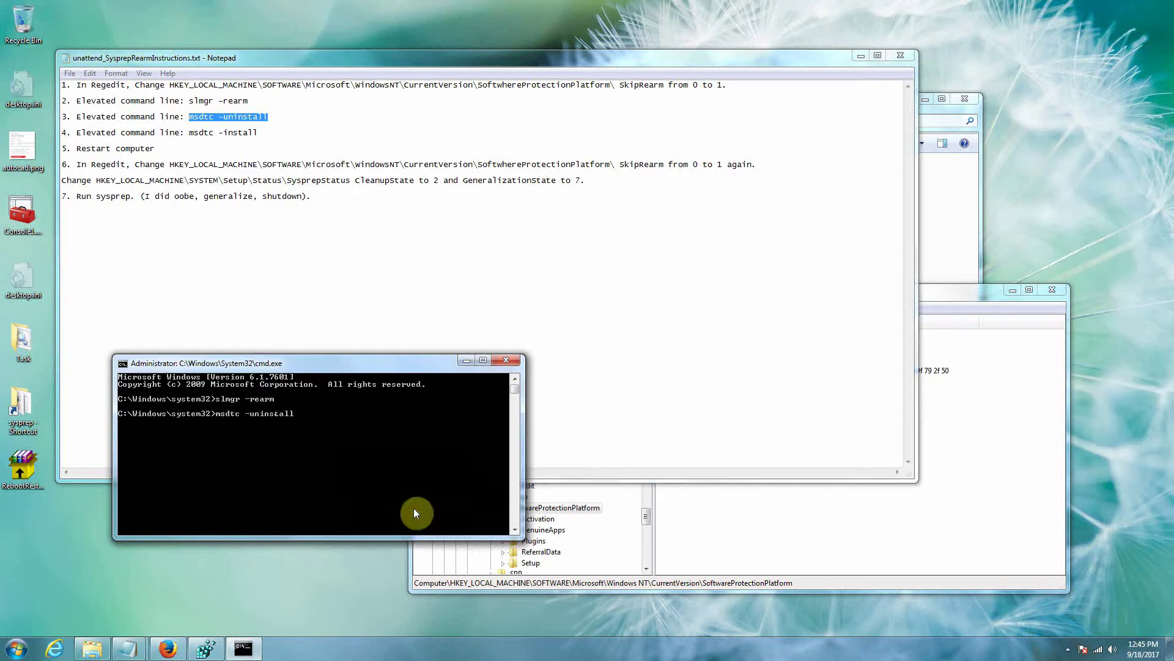
key("Return")
Run msdtc -install from the Notepad instructions in the prompt and move the window aside
left_click_drag(262, 132, 189, 133)
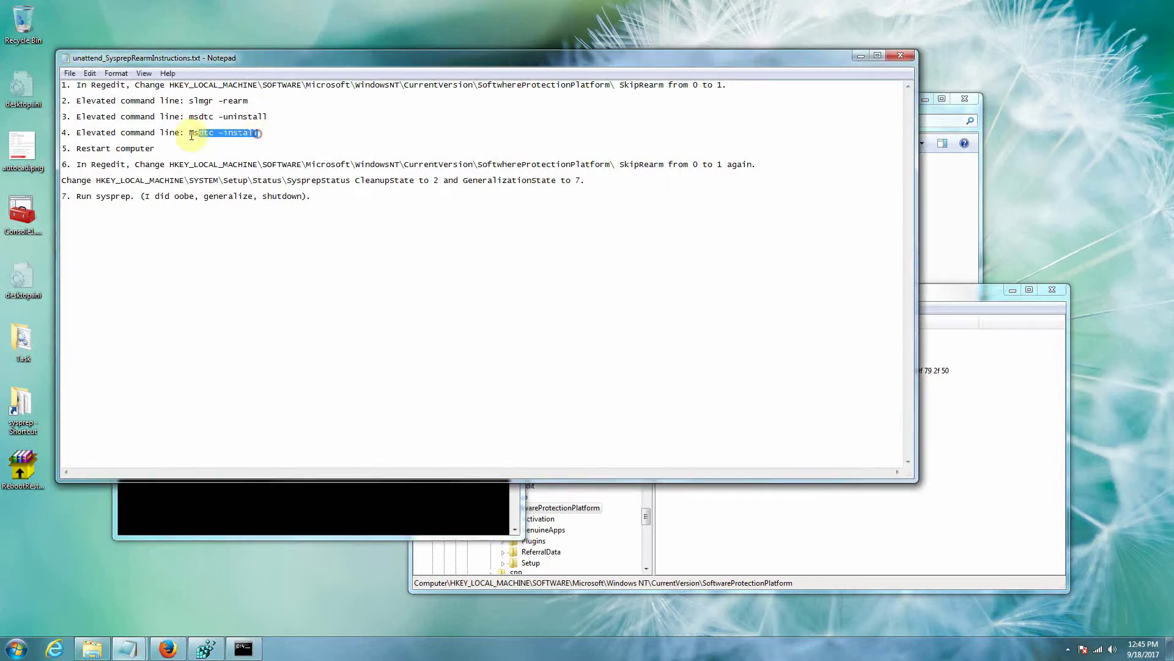
left_click(191, 139)
key("shift+End")
key("super+c")
left_click(302, 518)
right_click(302, 518)
left_click(361, 554)
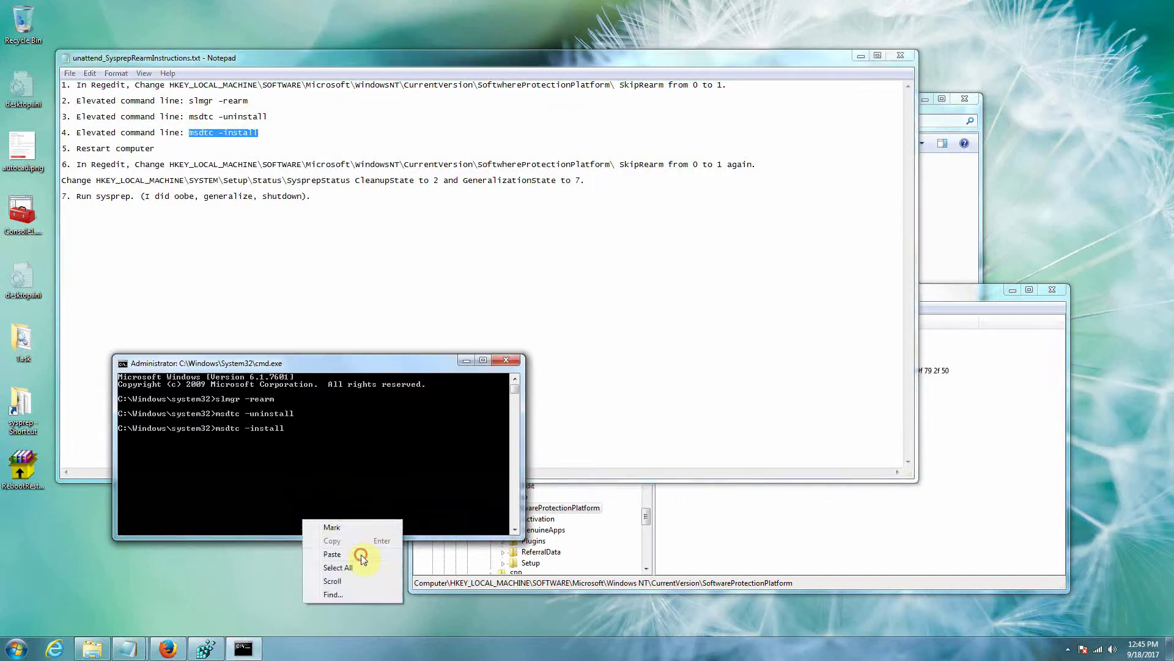
key("Return")
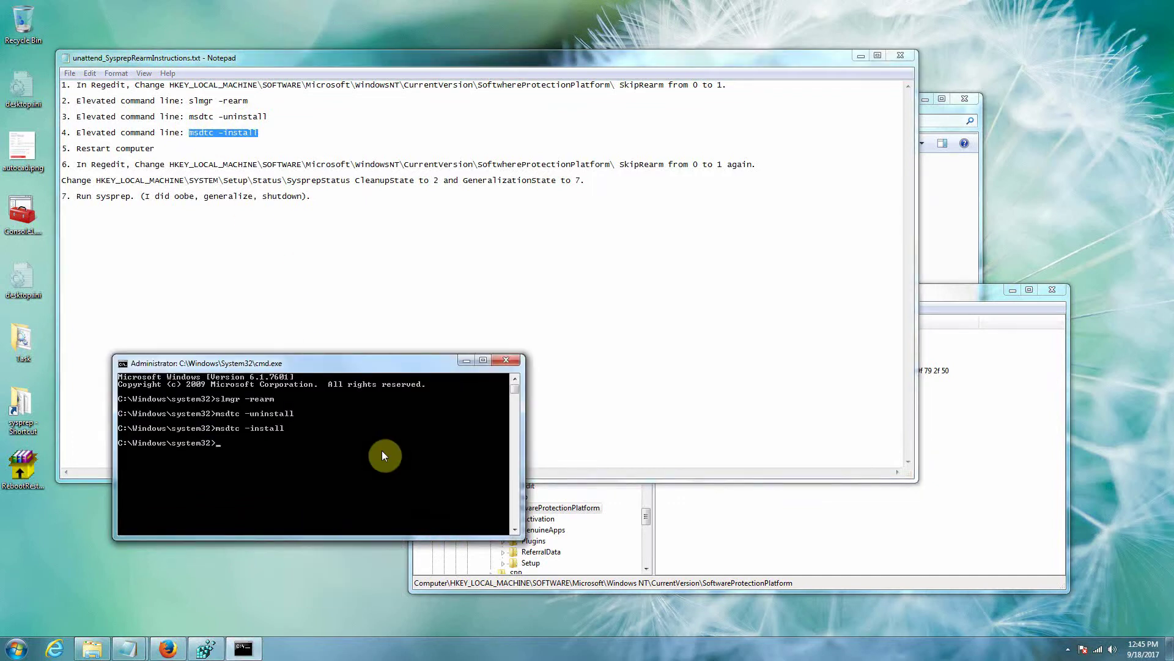
left_click_drag(316, 357, 350, 354)
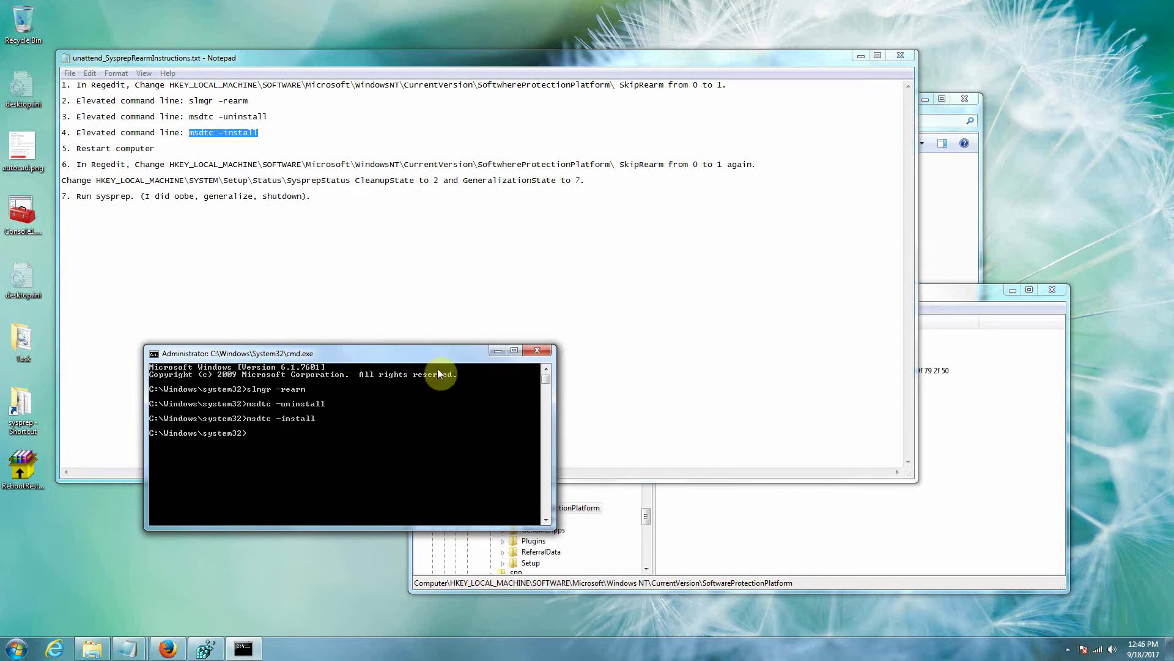
Close the Command Prompt and set SkipRearm under SoftwareProtectionPlatform to 1 in Registry Editor
left_click(537, 352)
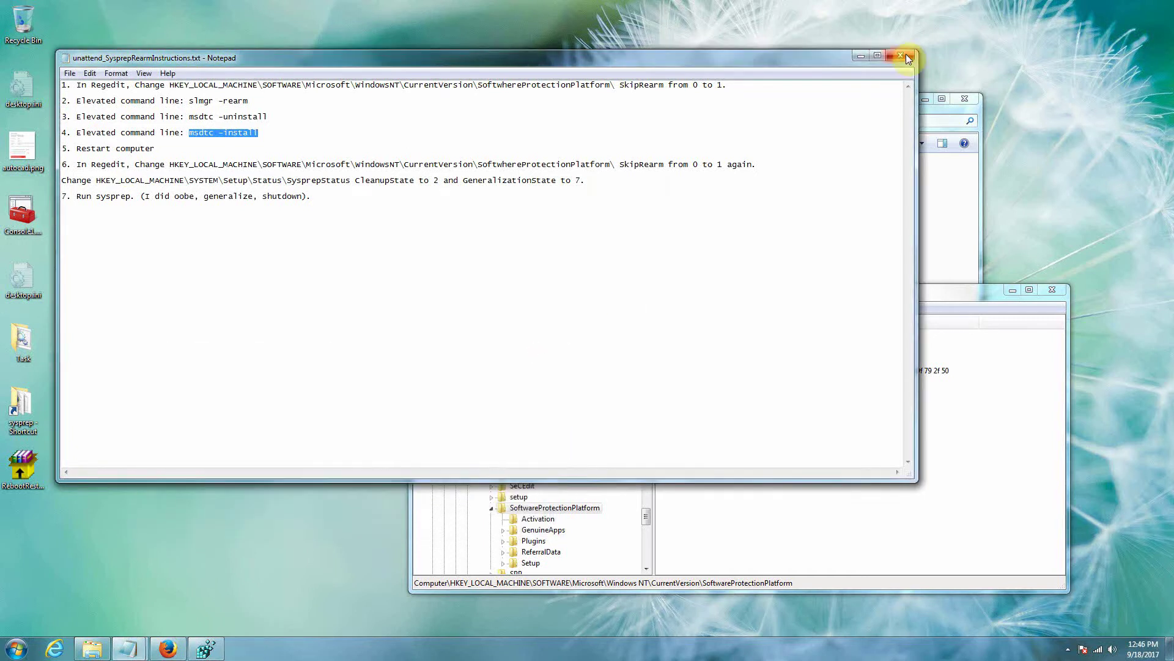
left_click(1009, 455)
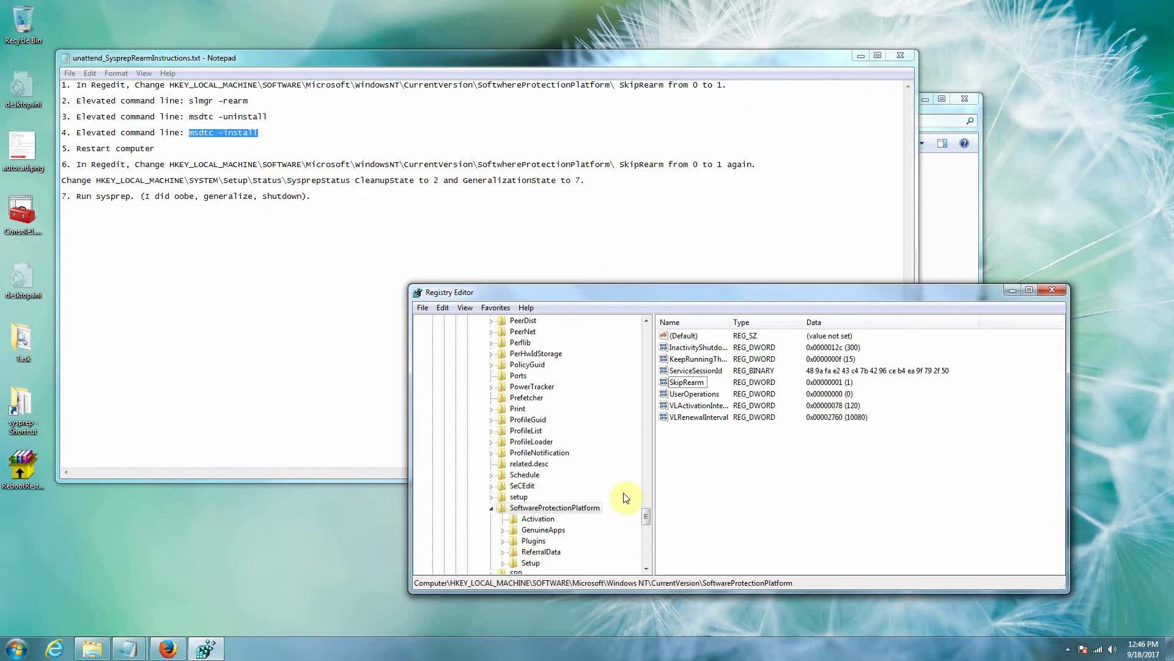
left_click(546, 508)
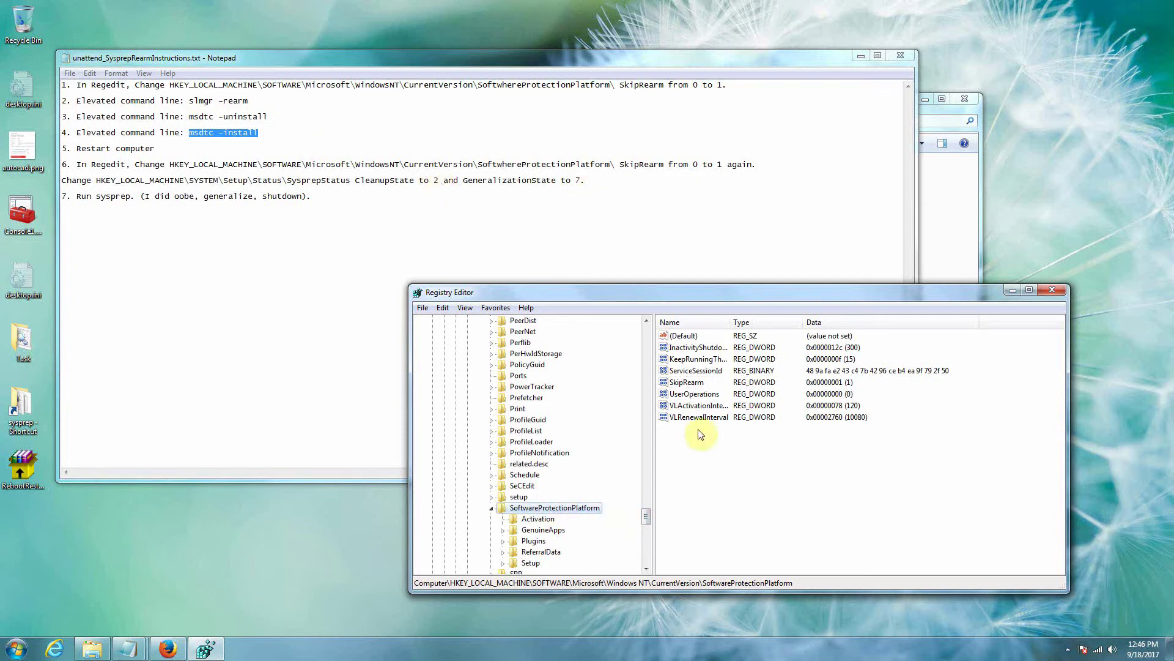
left_click(691, 383)
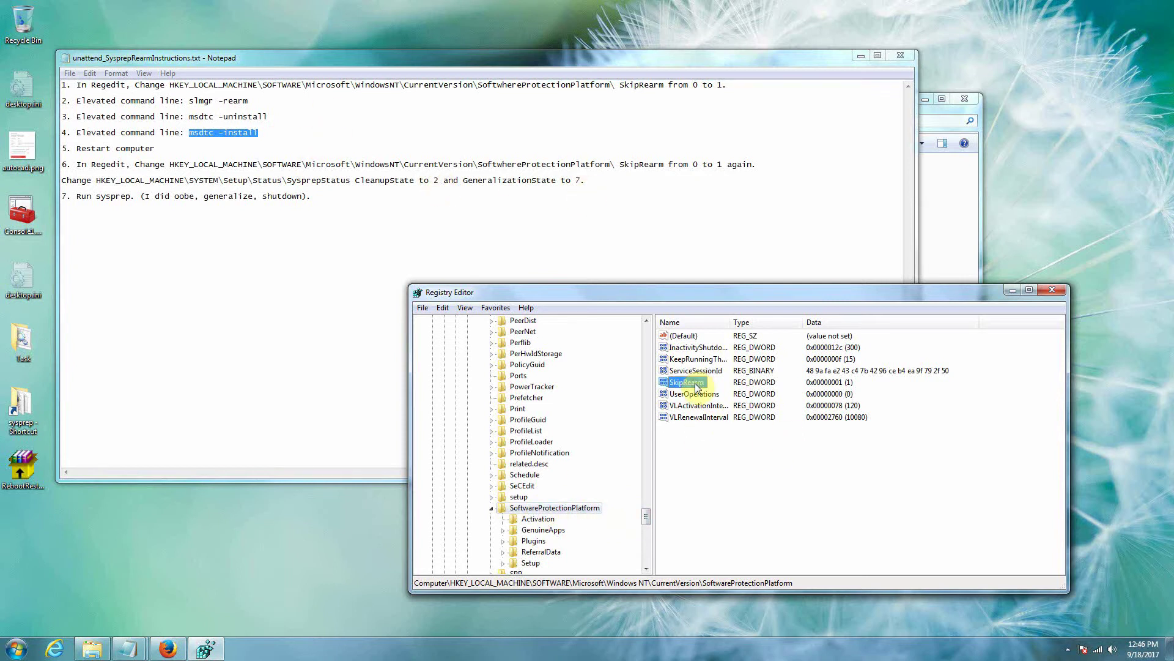
double_click(688, 381)
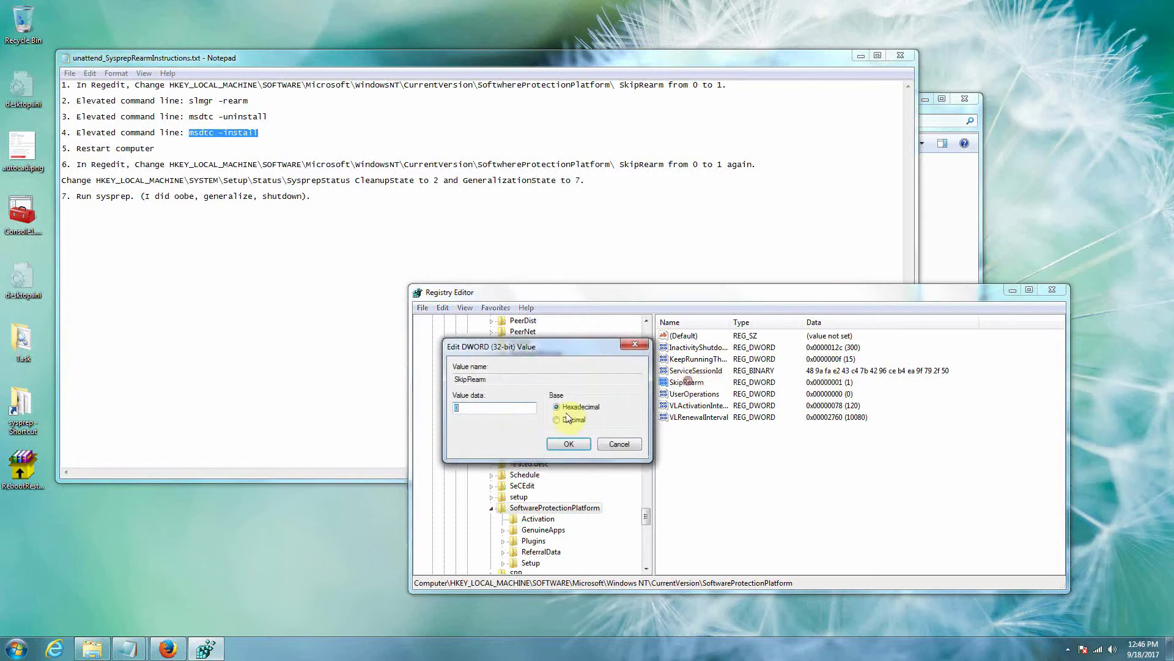
type("1")
left_click(577, 446)
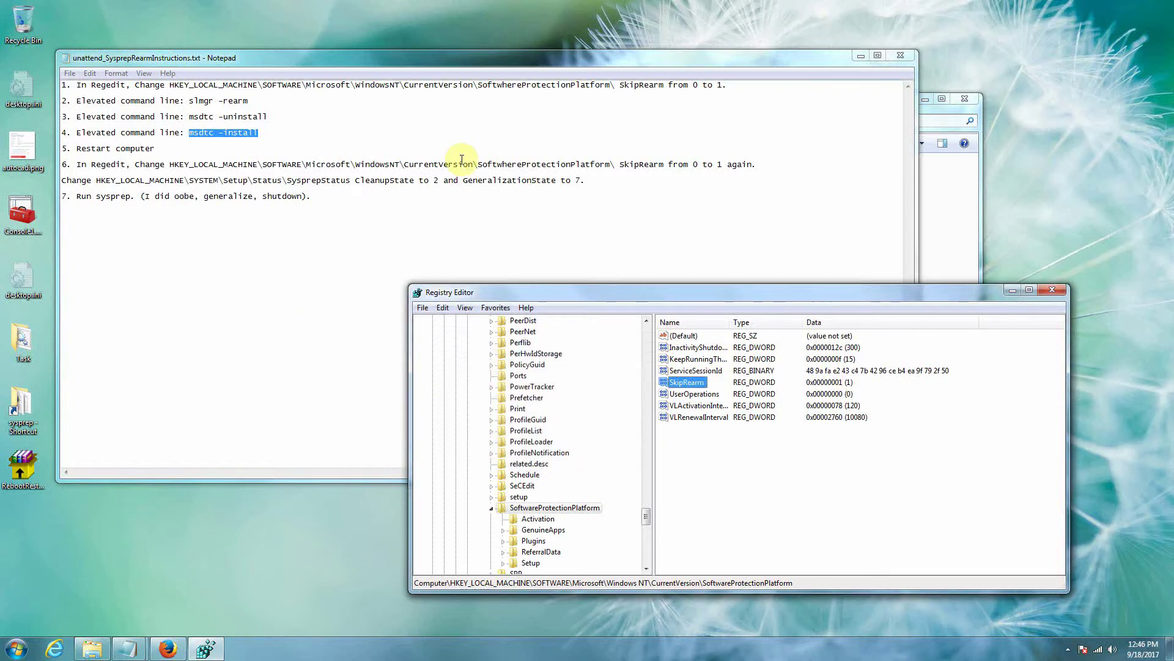
left_click(444, 181)
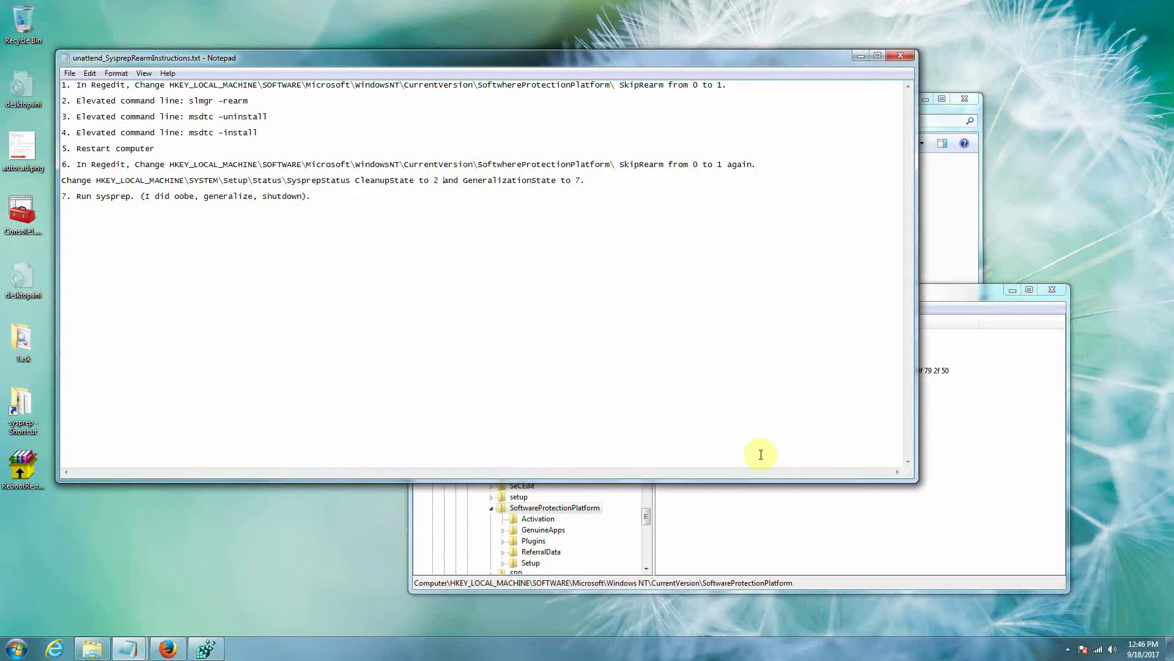
left_click(647, 519)
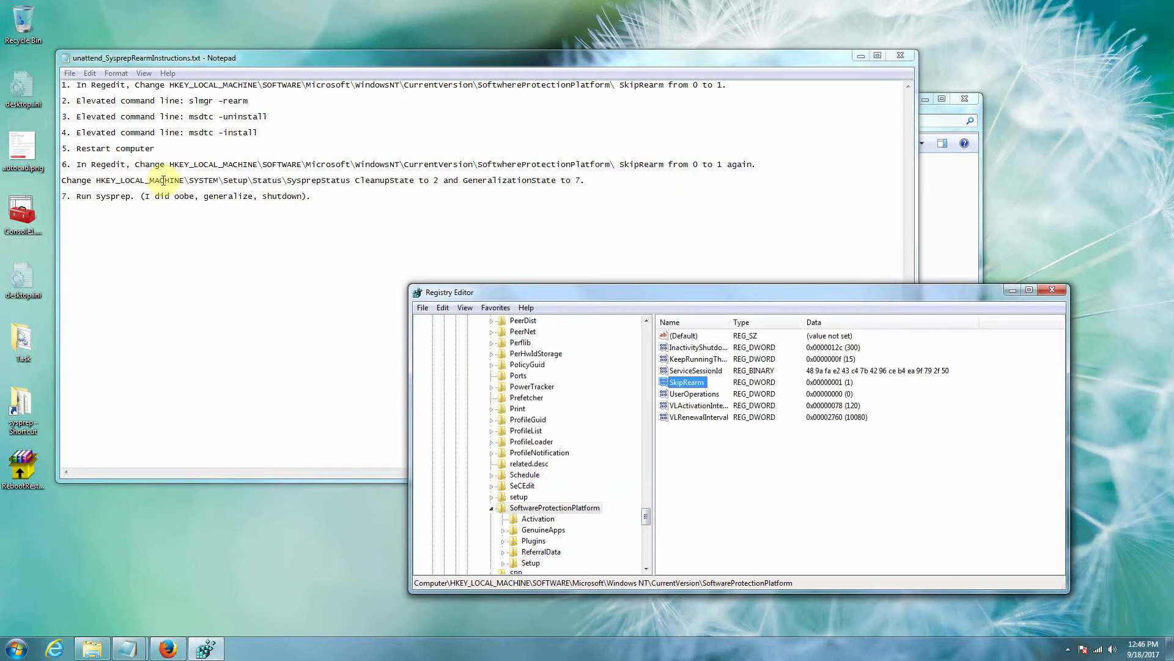
left_click(192, 180)
Collapse SOFTWARE and navigate to HKEY_LOCAL_MACHINE\SYSTEM\Setup\Status\SysprepStatus
left_click_drag(647, 517, 646, 344)
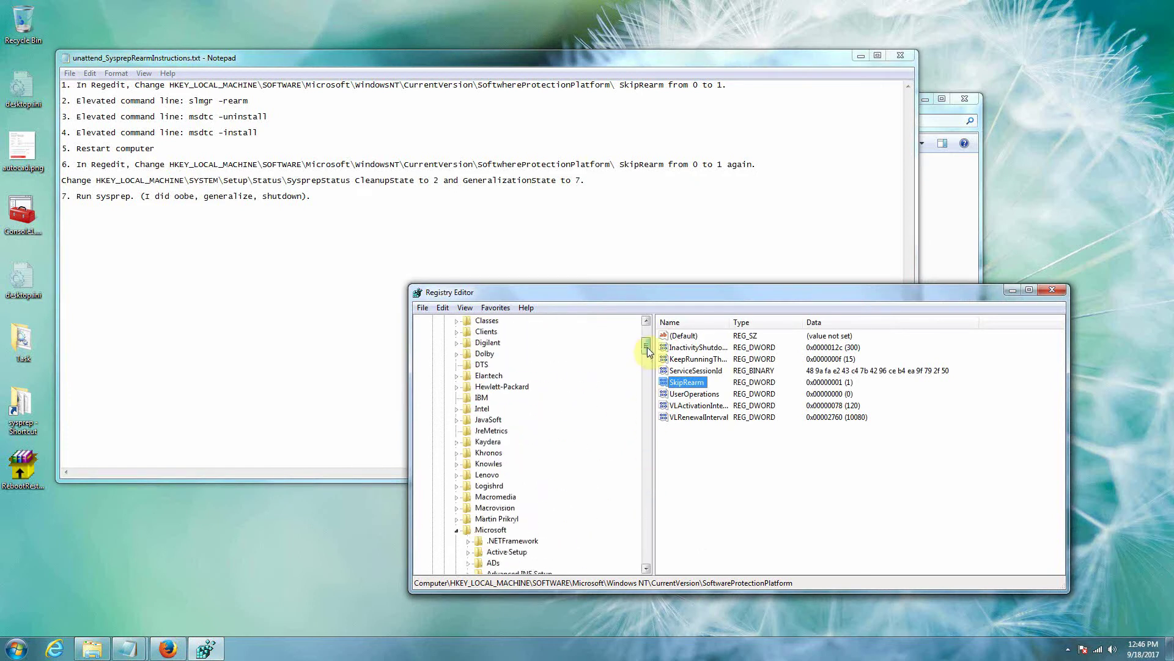
left_click(457, 530)
scroll(465, 477, "up", 5)
left_click(444, 419)
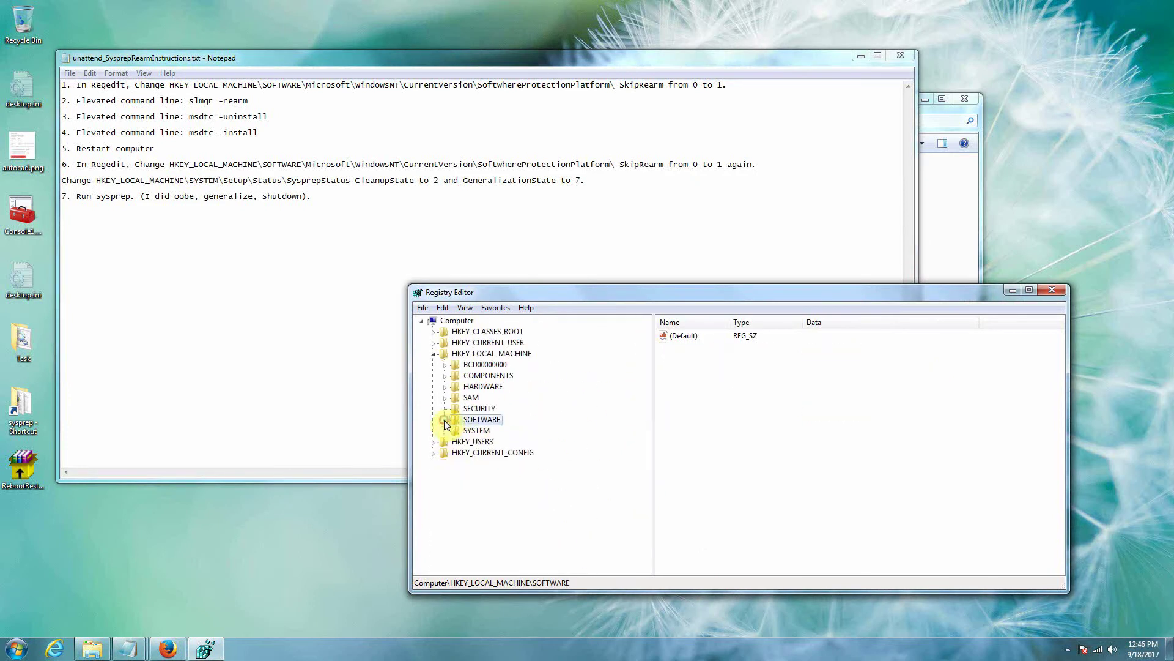
left_click(445, 431)
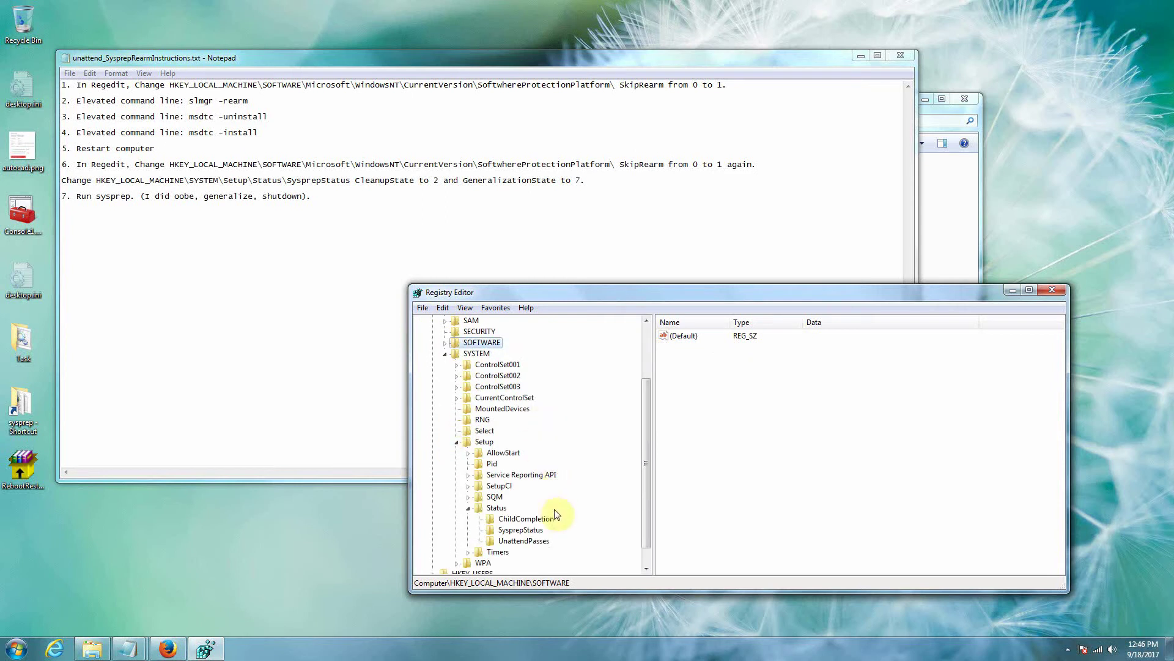
left_click(484, 442)
left_click(496, 509)
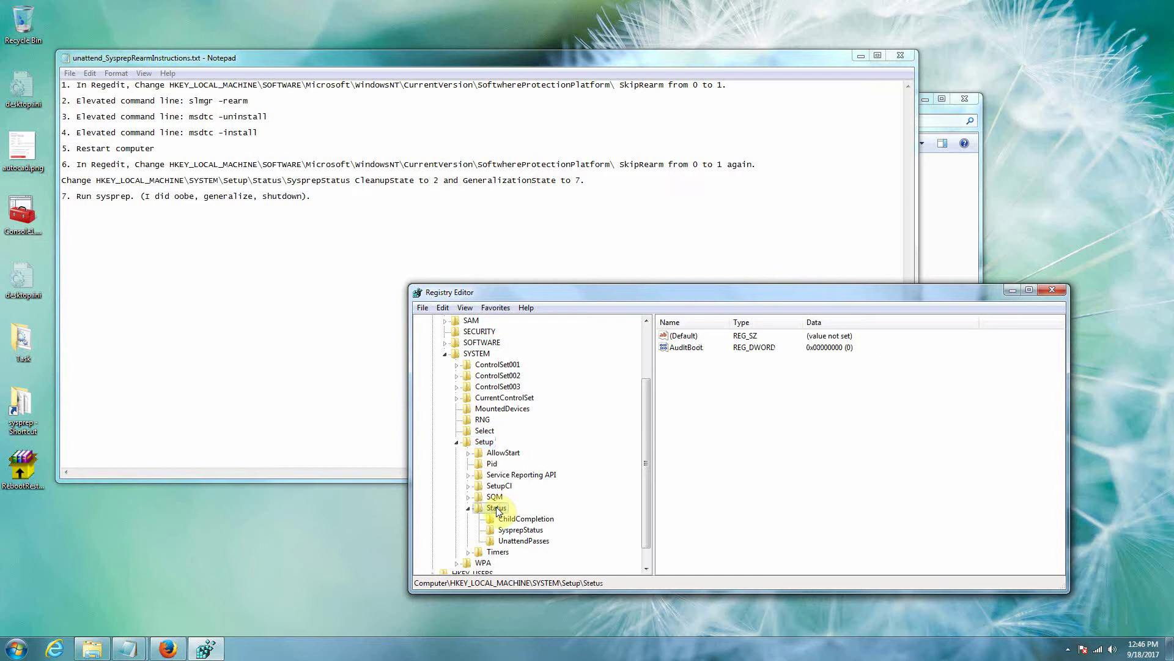
left_click(525, 532)
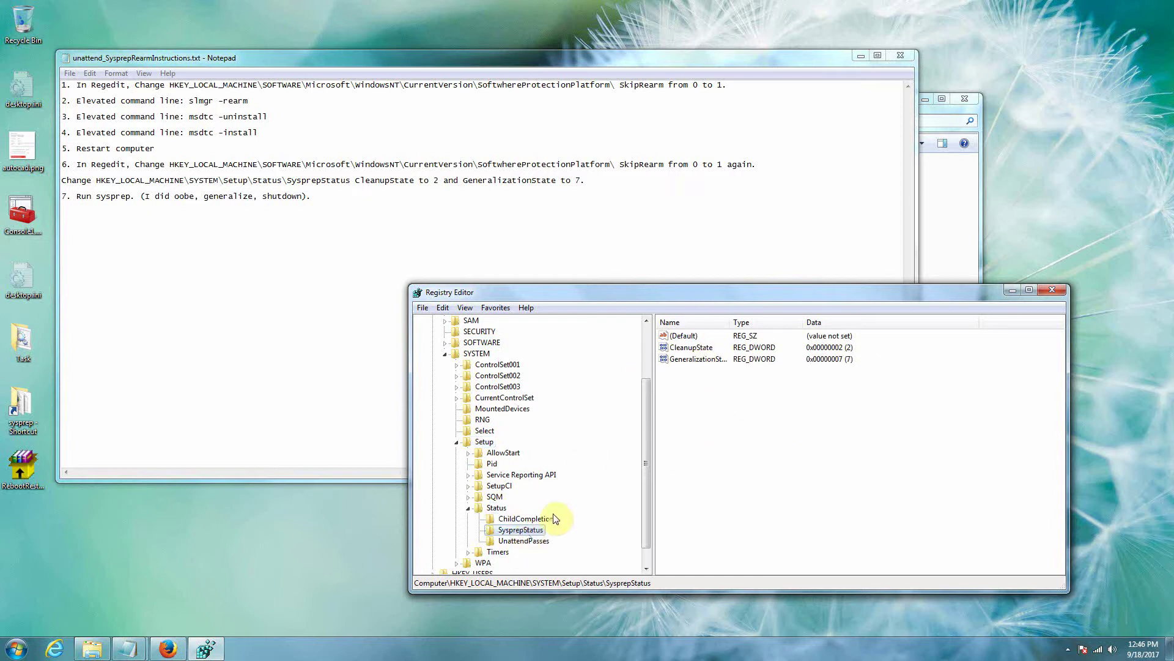
Confirm CleanupState is 2 and GeneralizationState is 7, cancelling each editor unchanged
left_click(691, 347)
left_click(703, 358)
double_click(691, 347)
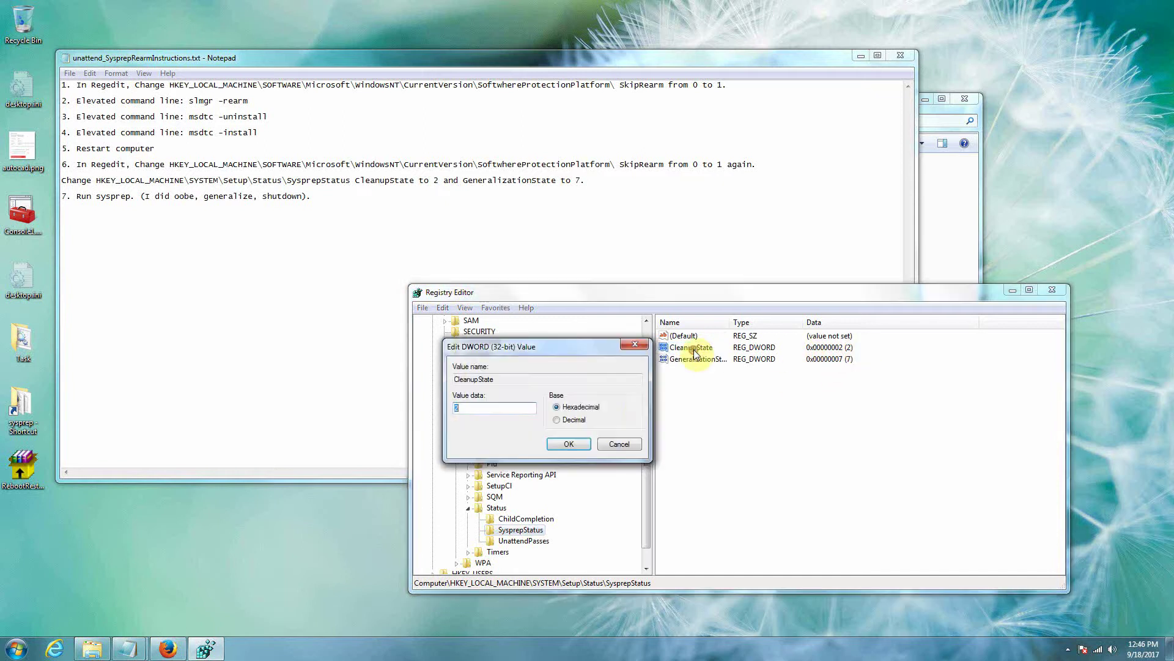
left_click(624, 445)
double_click(697, 358)
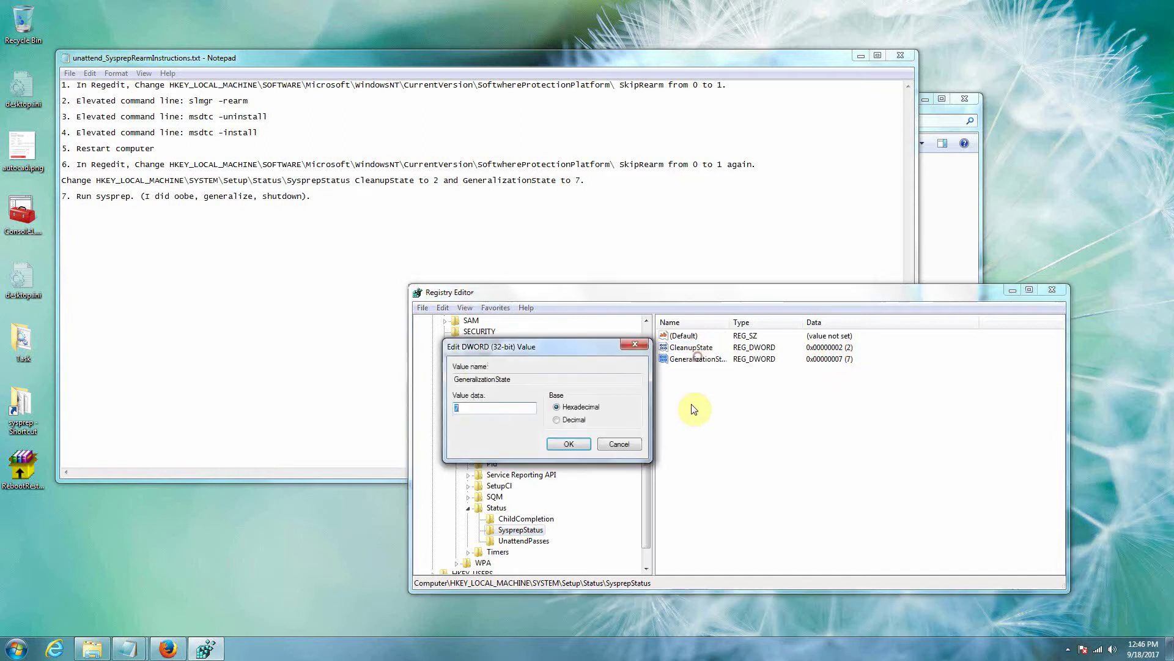
left_click(623, 446)
left_click(349, 278)
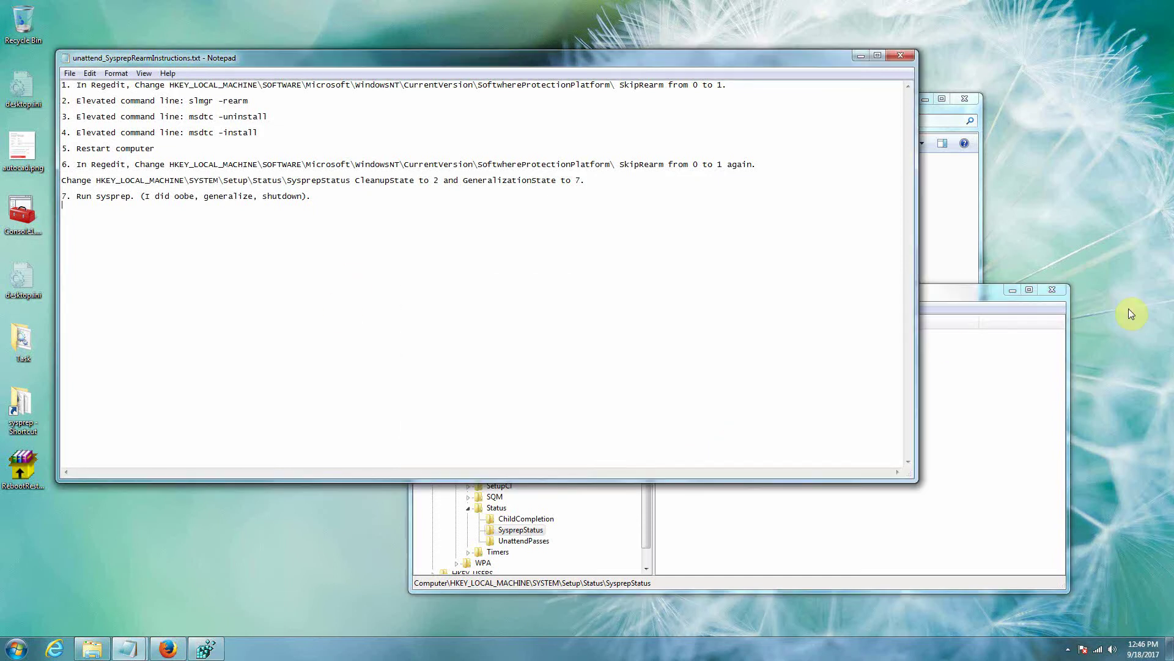
Close Notepad and Registry Editor, leaving the sysprep folder in Explorer
left_click(891, 56)
left_click(1049, 287)
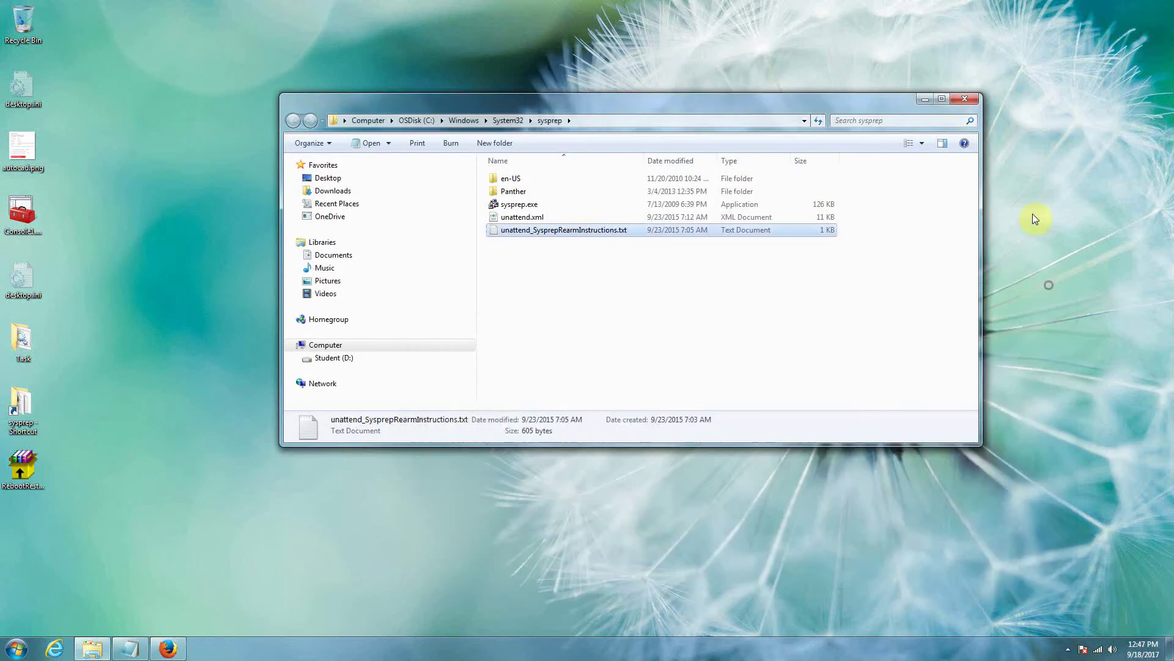
left_click(586, 329)
Launch sysprep.exe and keep Enter System Out-of-Box Experience (OOBE) as the cleanup action
double_click(517, 205)
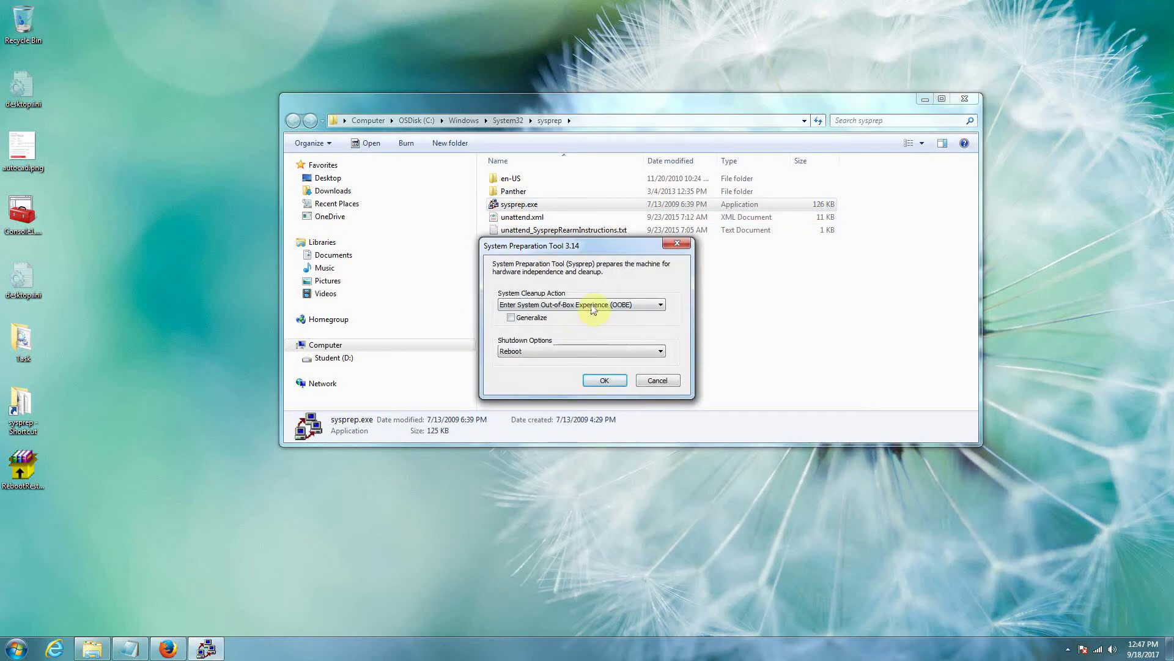
left_click(593, 306)
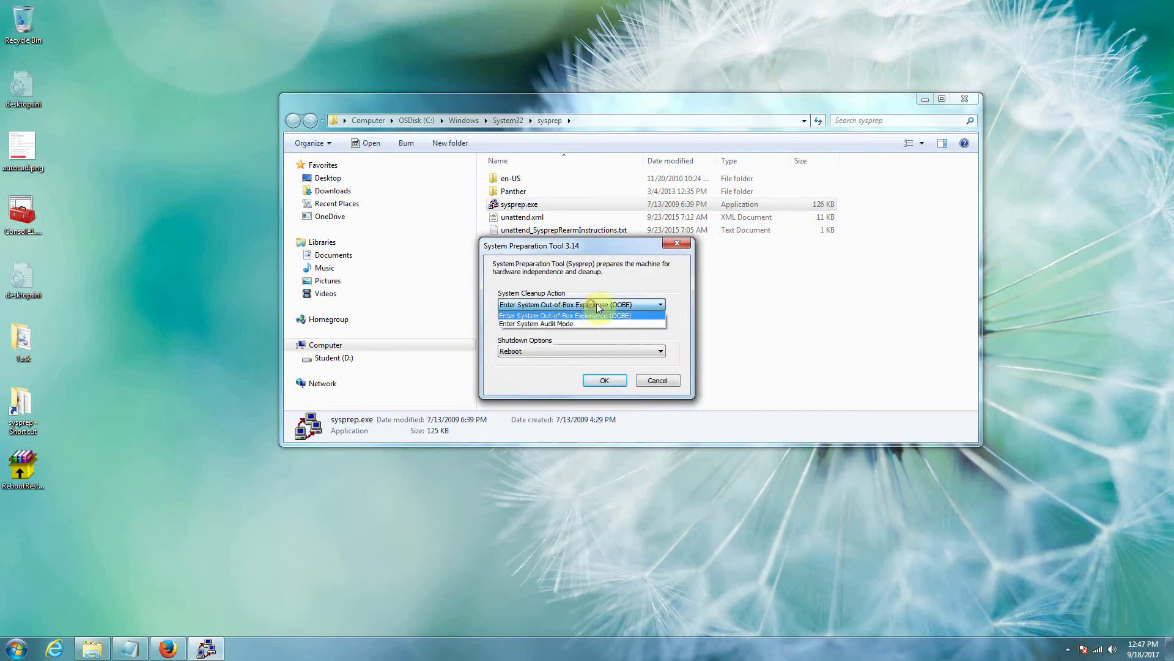
left_click(650, 282)
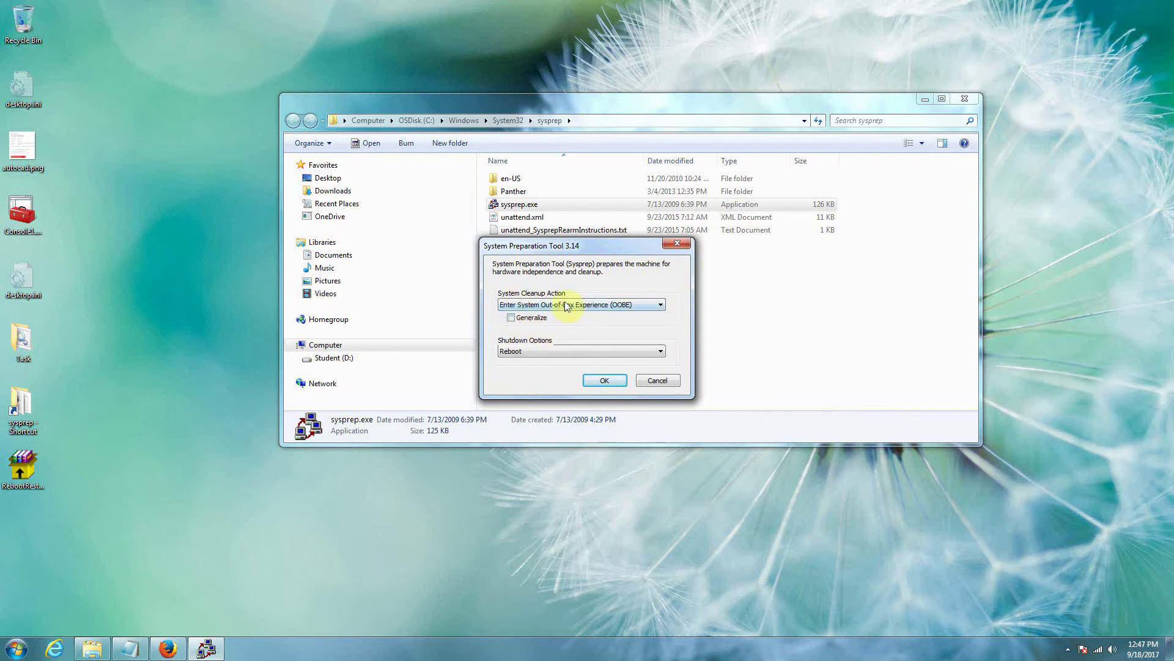
left_click(564, 304)
left_click(636, 285)
Cancel Sysprep, reposition the Explorer window, and select then deselect unattend.xml
left_click(663, 381)
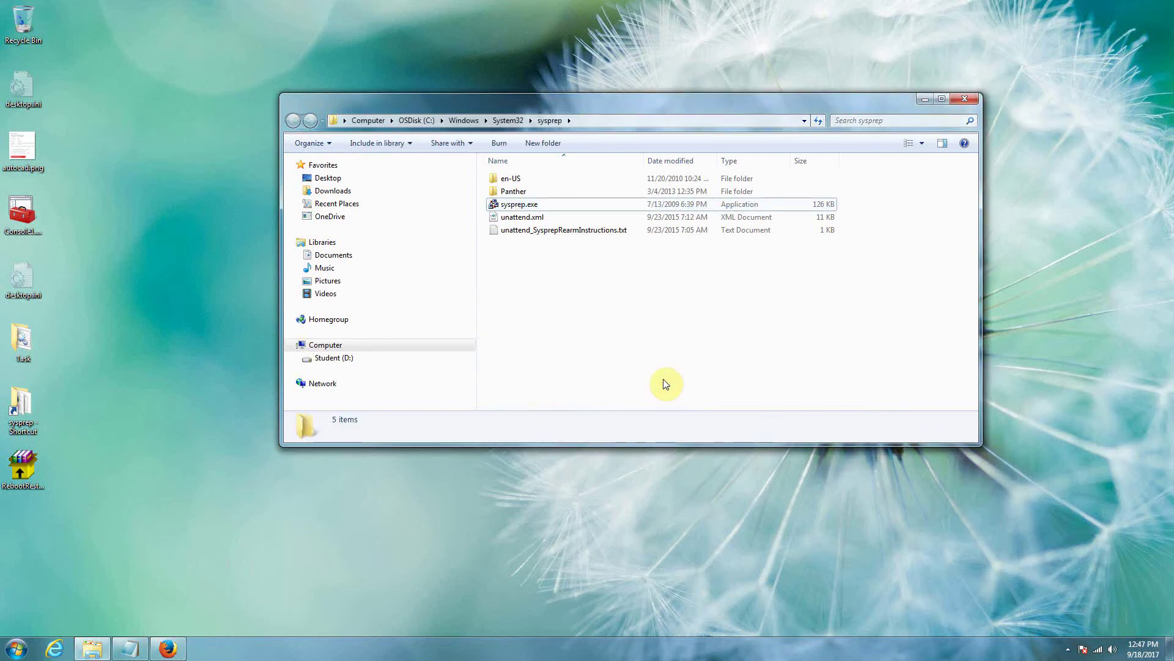
left_click_drag(561, 104, 588, 134)
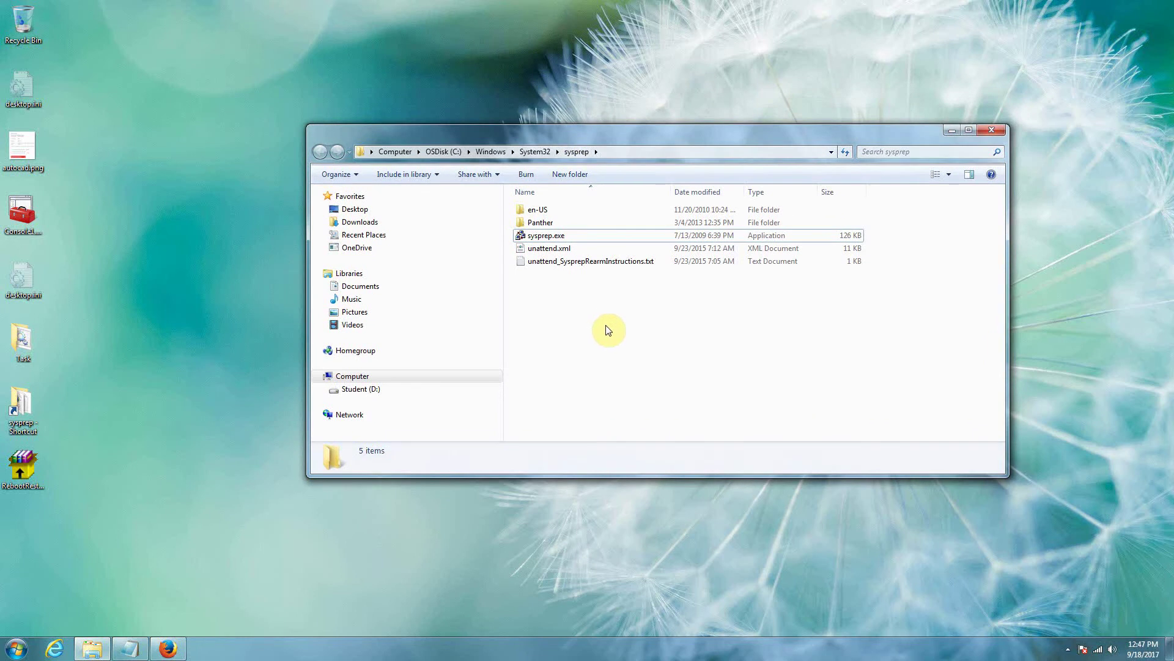
left_click(597, 135)
left_click_drag(597, 134, 556, 183)
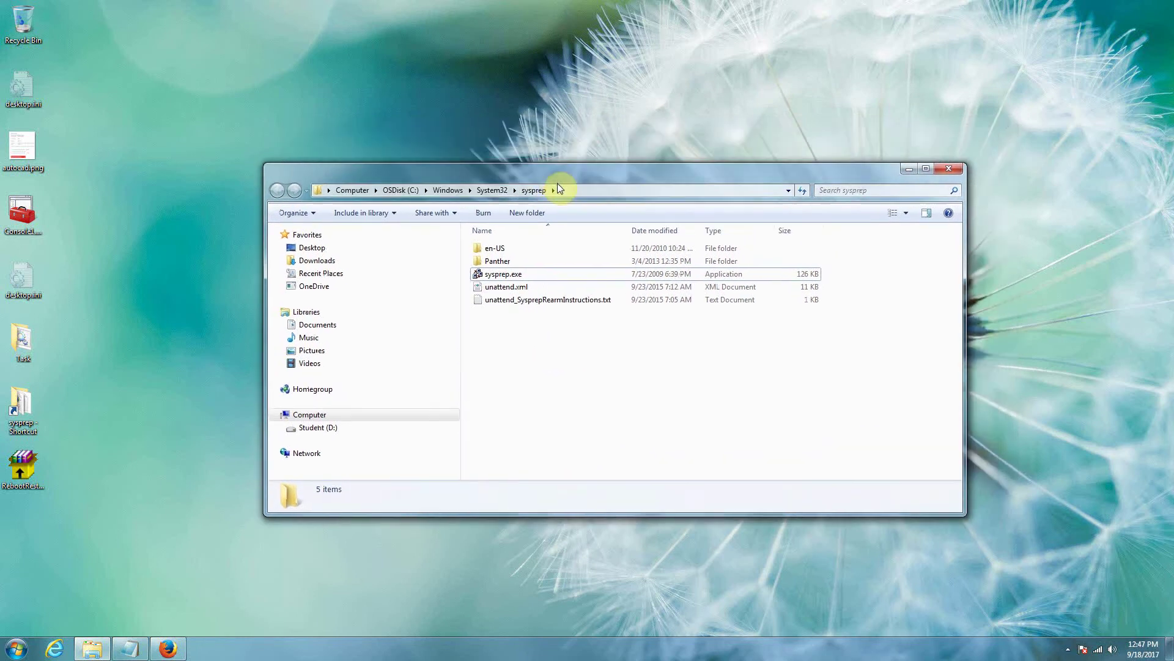
left_click(515, 298)
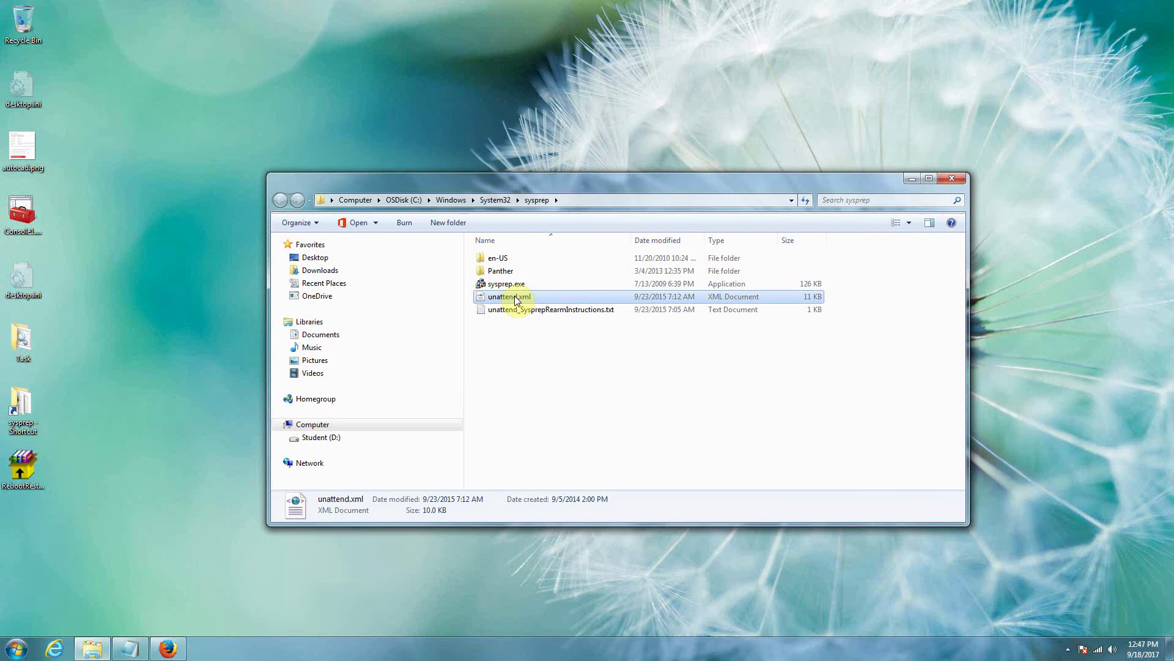
left_click(580, 362)
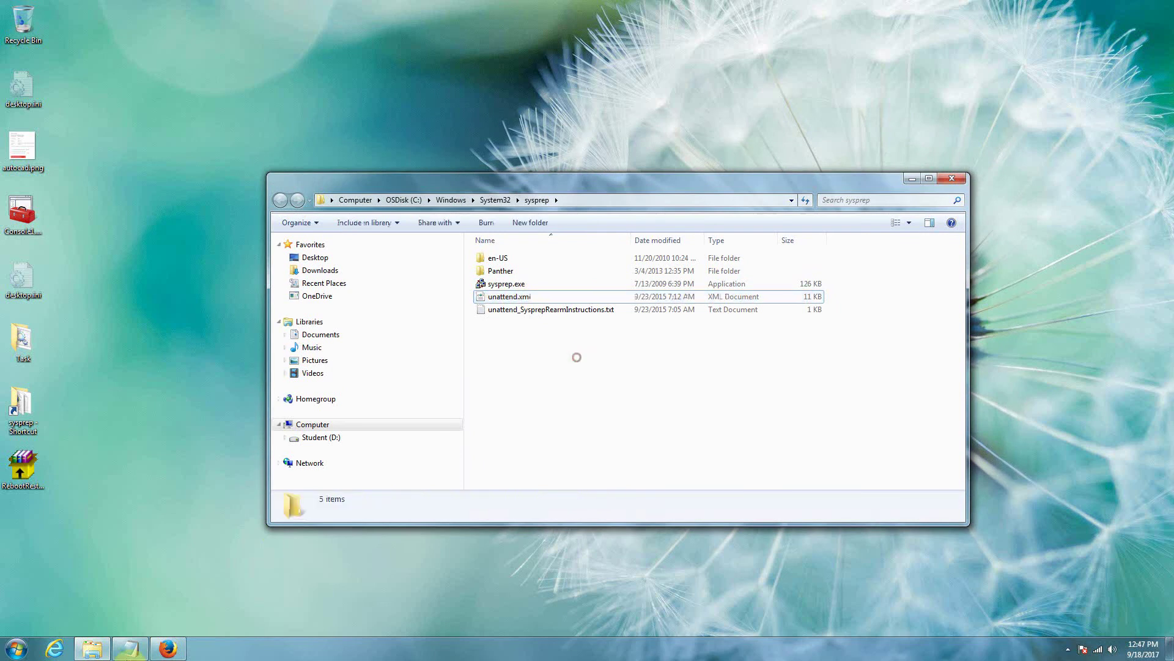